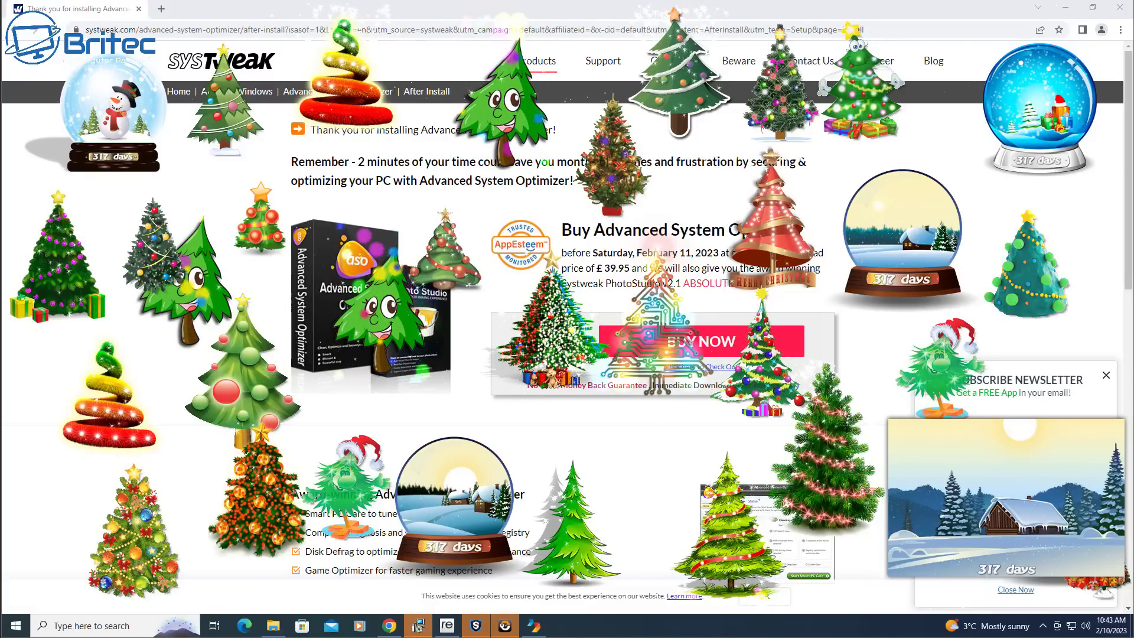
Open File Explorer and go to the Desktop folder.
right_click(948, 109)
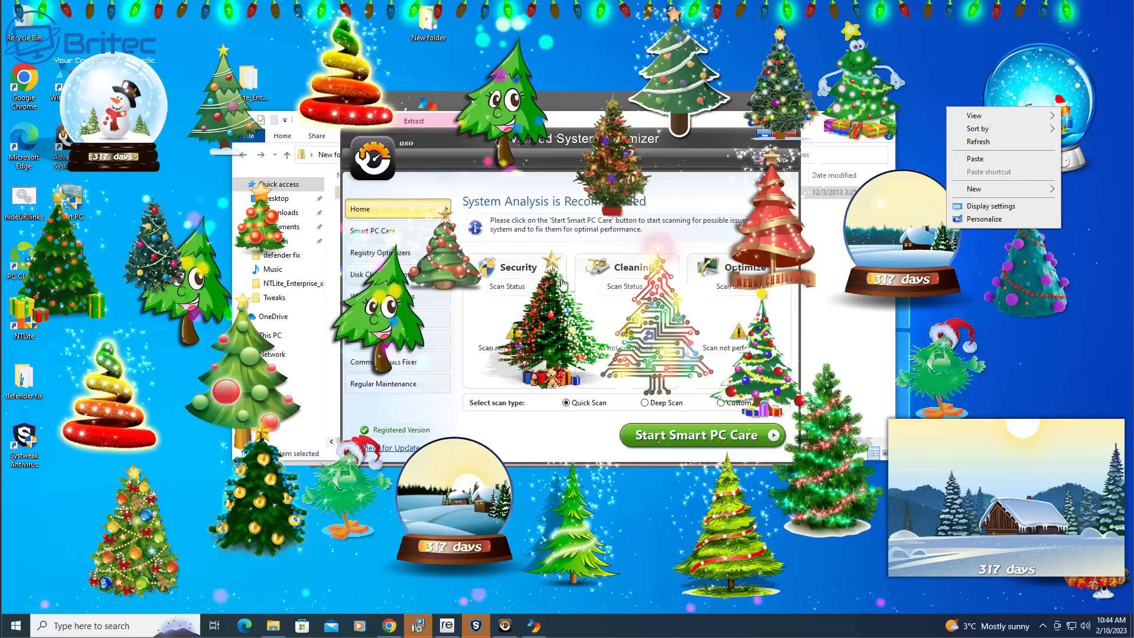
left_click(983, 159)
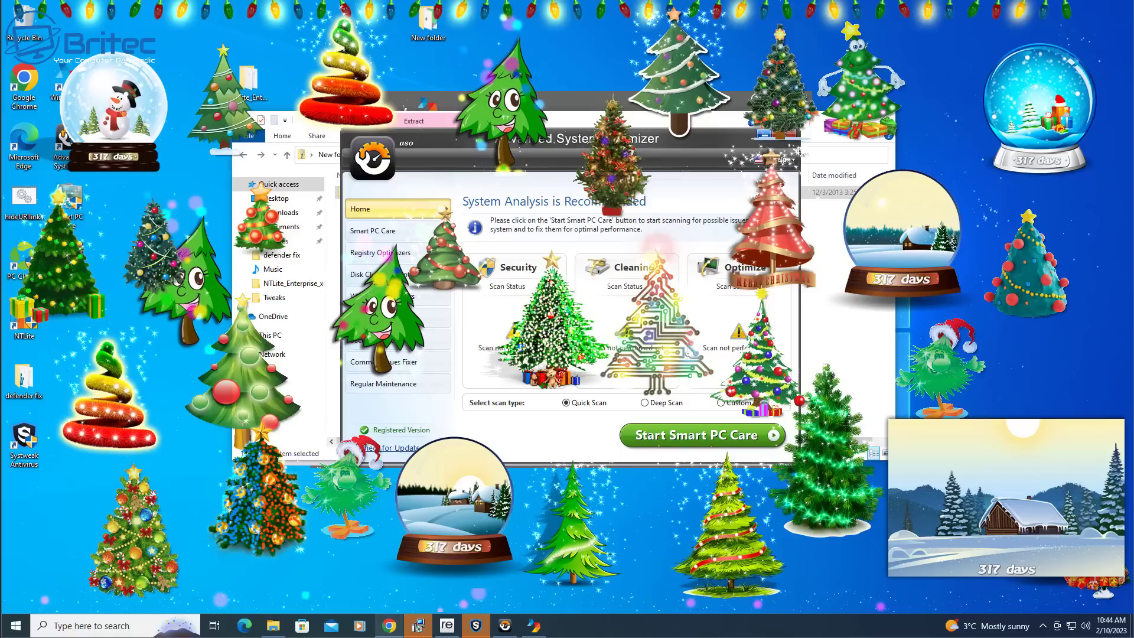
left_click(273, 627)
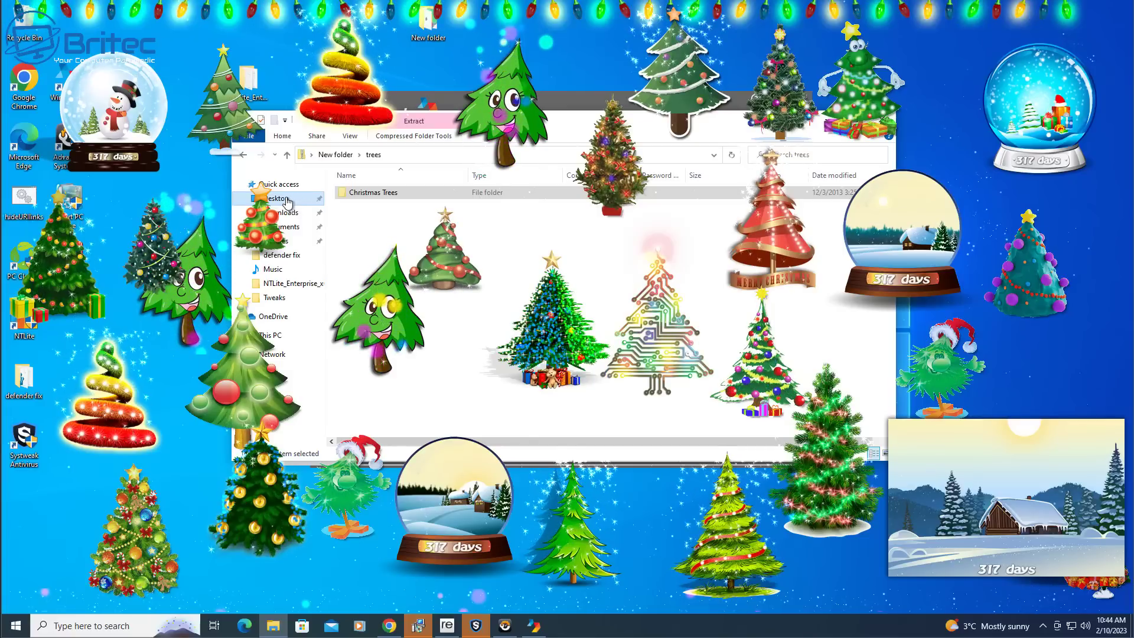
left_click(288, 201)
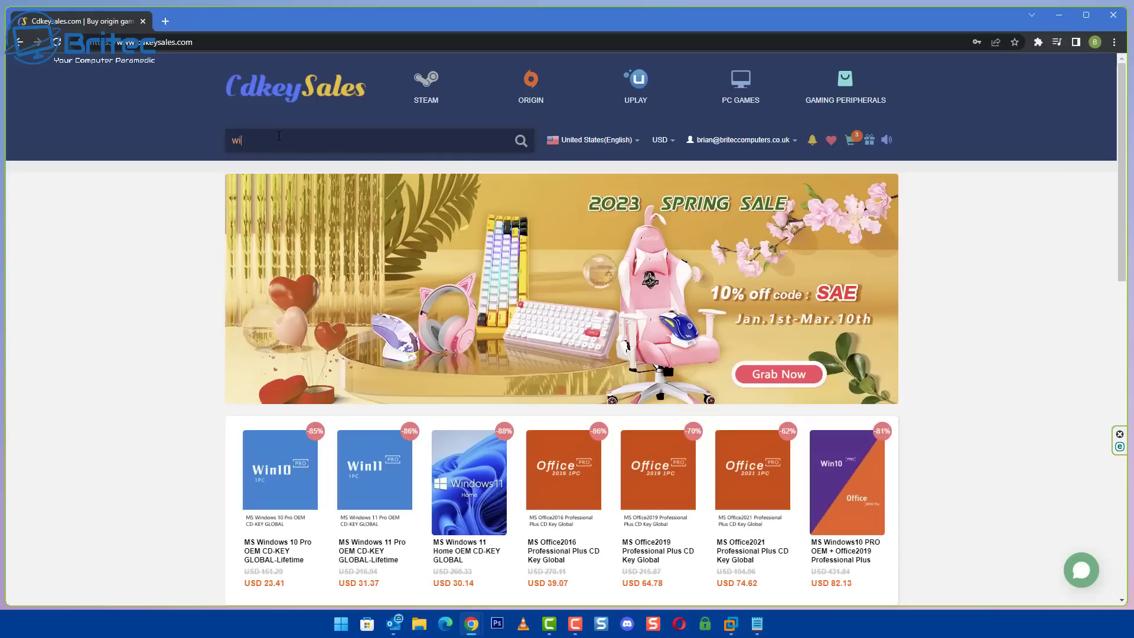
Search Cdkeysales for "windows 10 pro" and open the MS Windows 10 Pro OEM CD-KEY GLOBAL-Lifetime product.
type("ndows 10")
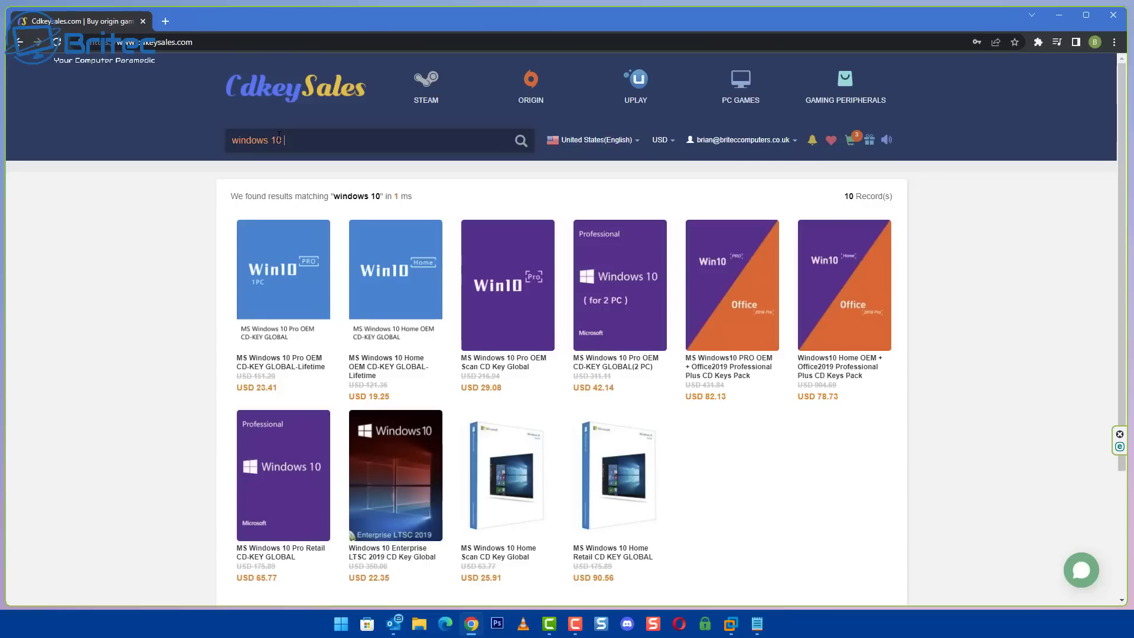
type(" pro")
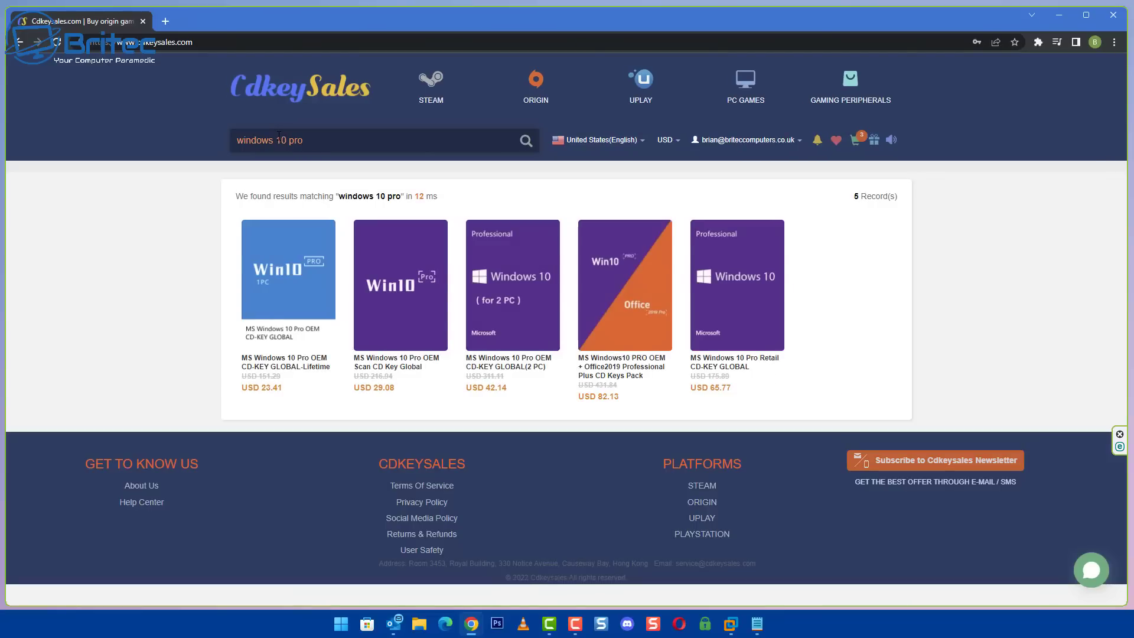
left_click(281, 334)
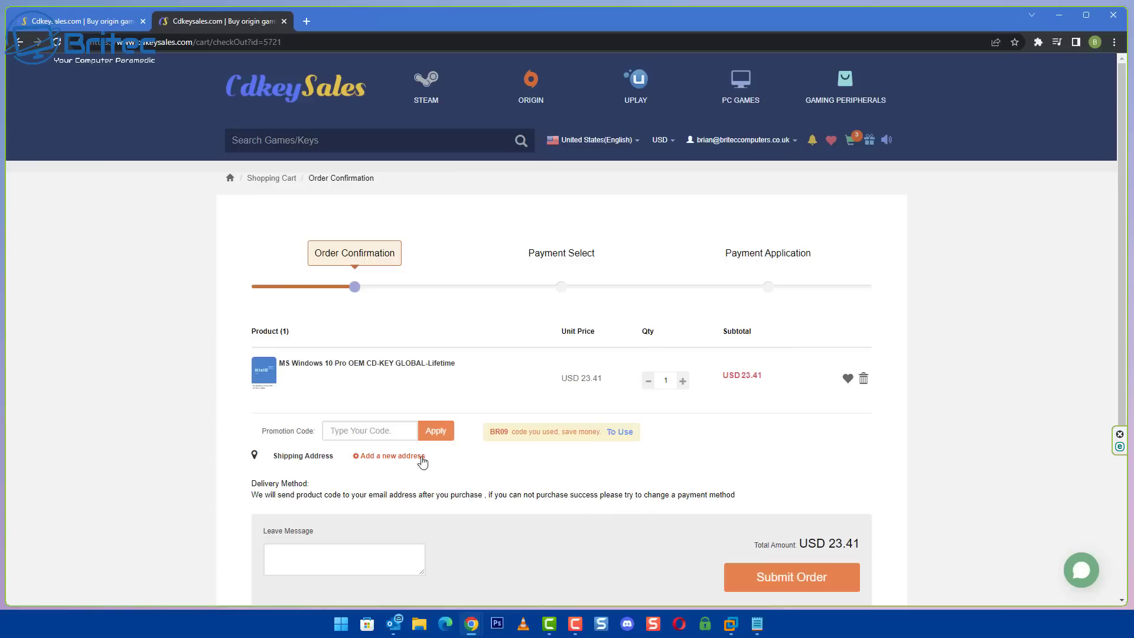
Apply the promotion code BR09 to the Windows 10 Pro order.
left_click(403, 434)
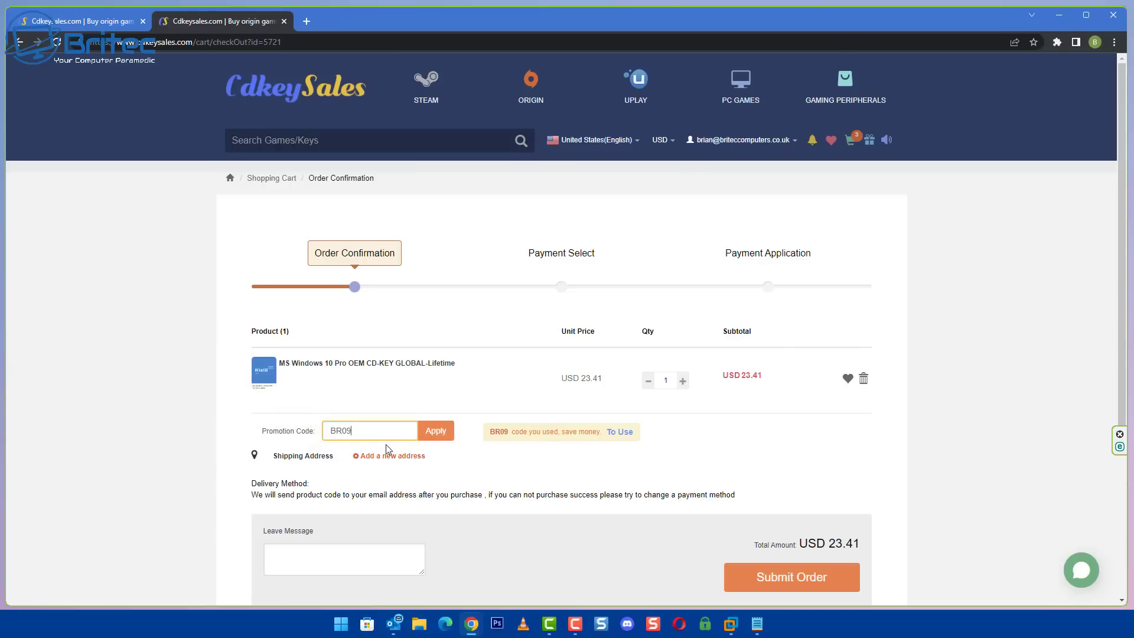
left_click(424, 433)
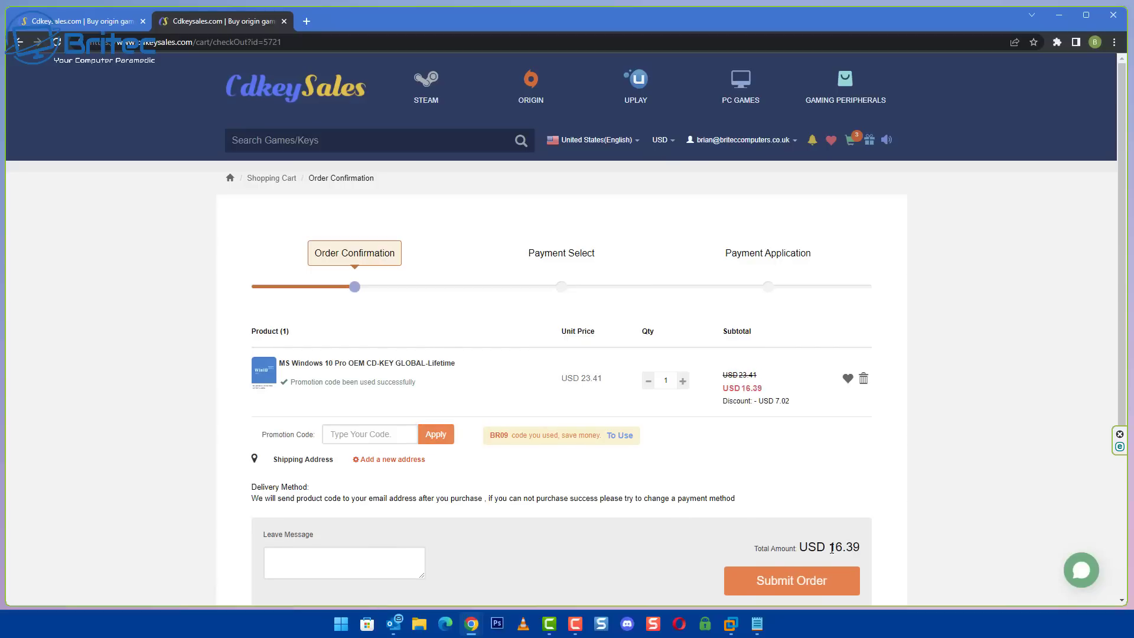
Submit the order and proceed to payment with PayPal.
left_click(786, 581)
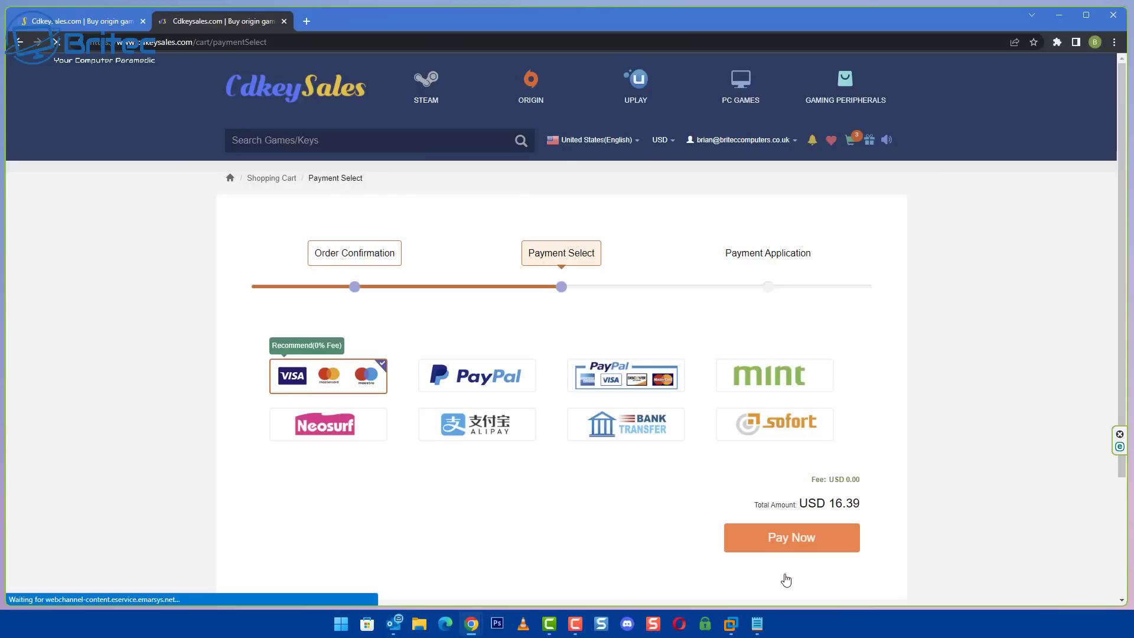
left_click(498, 392)
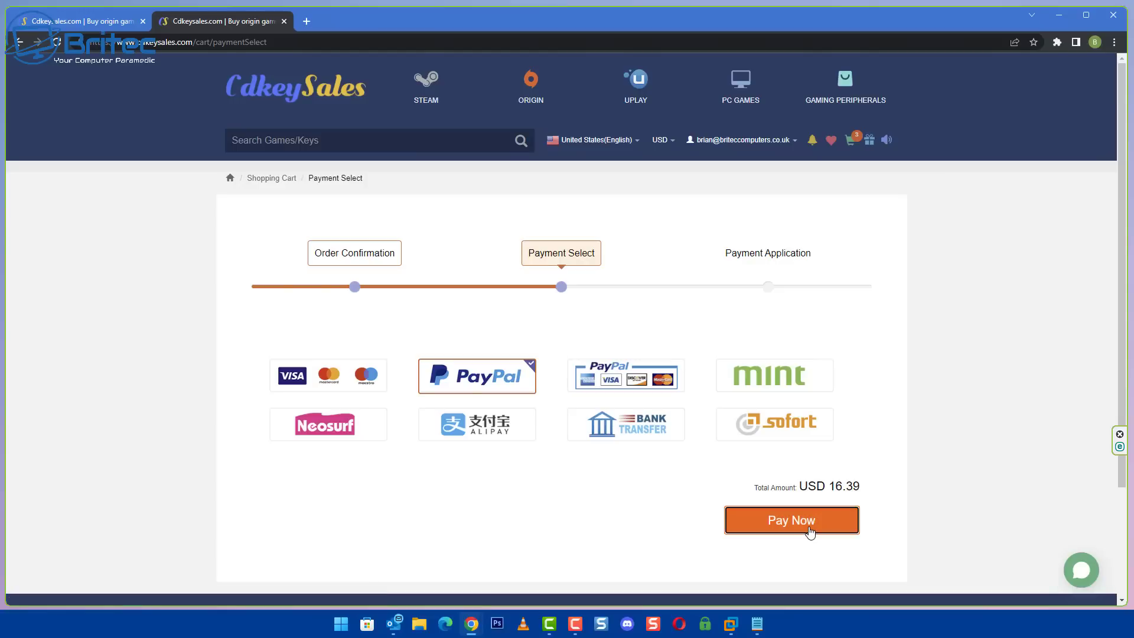
left_click(810, 533)
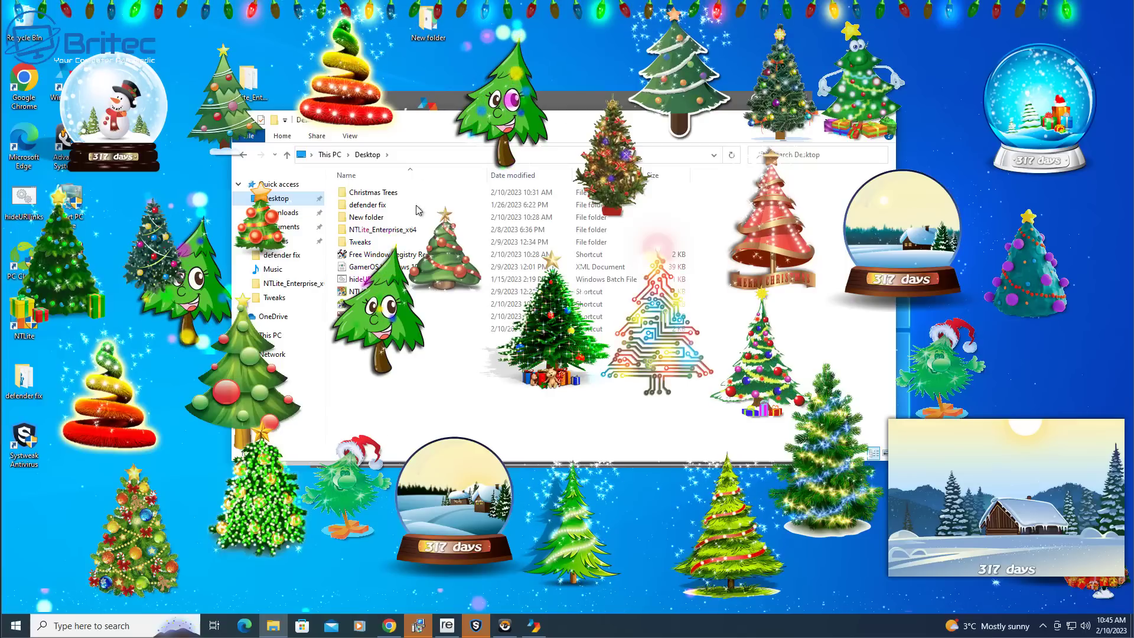
Switch to Chrome, search Google for "killemall" and open the d7xTech.com KillEmAll page.
left_click(389, 626)
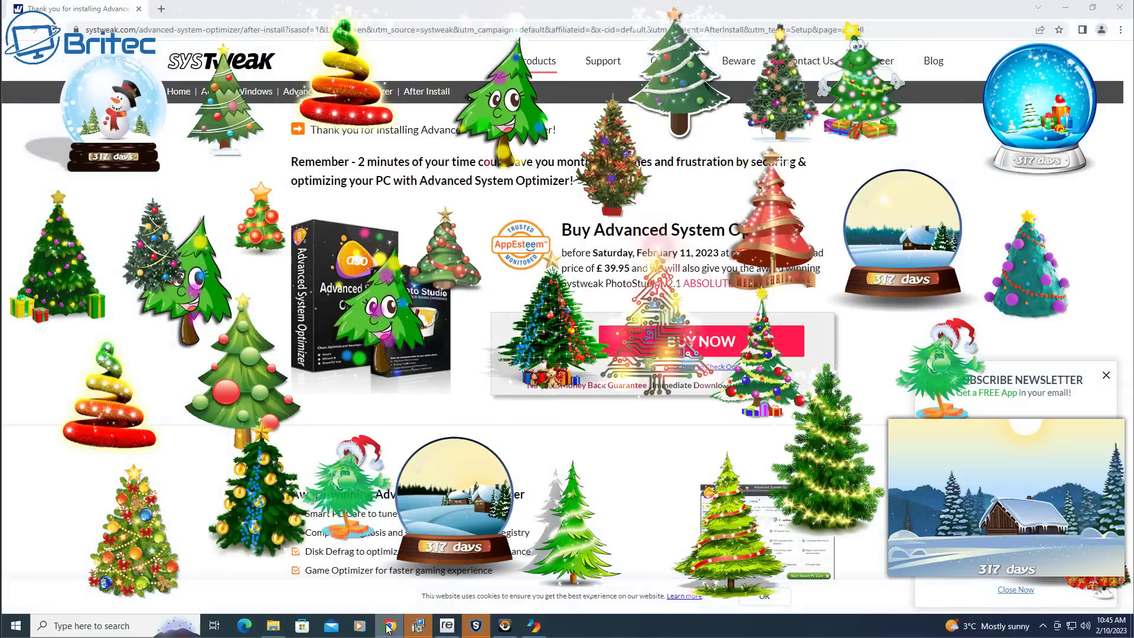
left_click(163, 28)
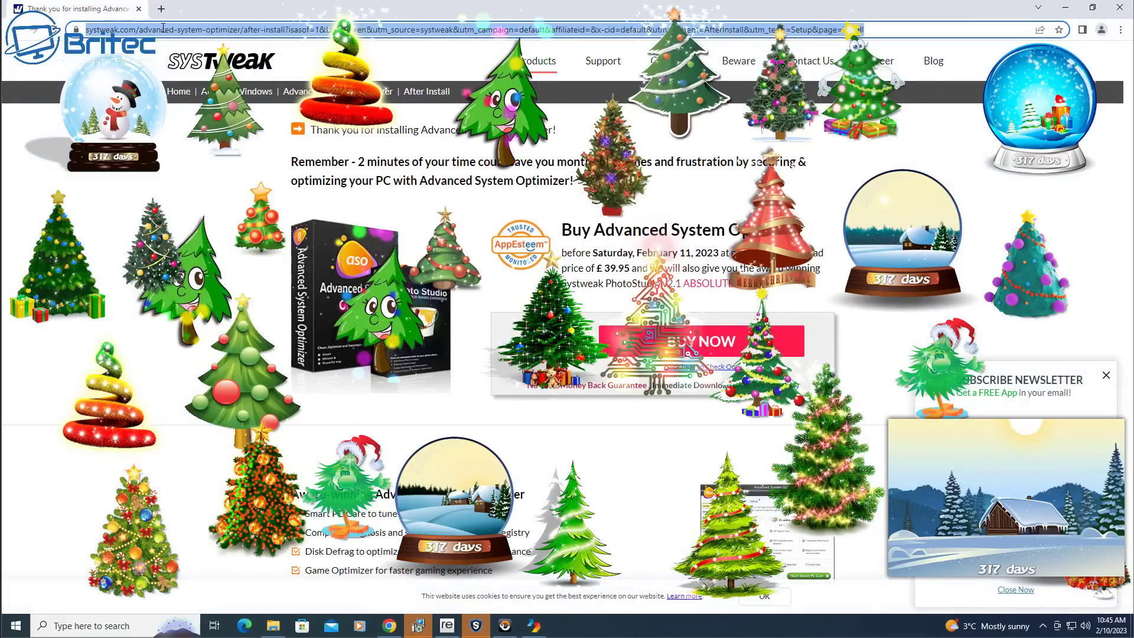
type("killemall")
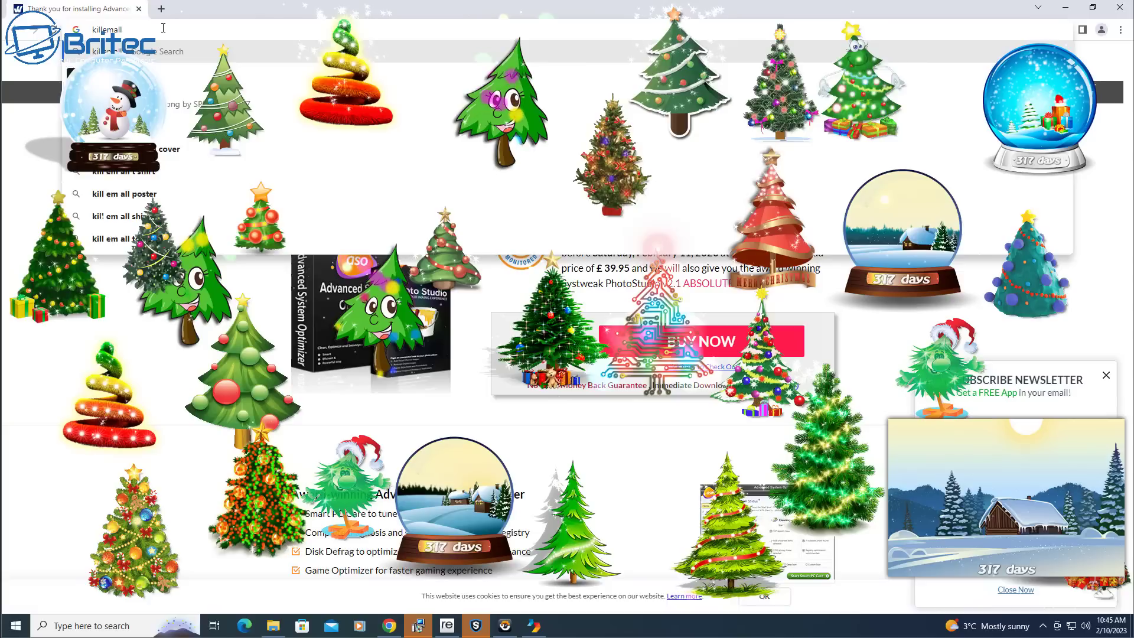
key("Return")
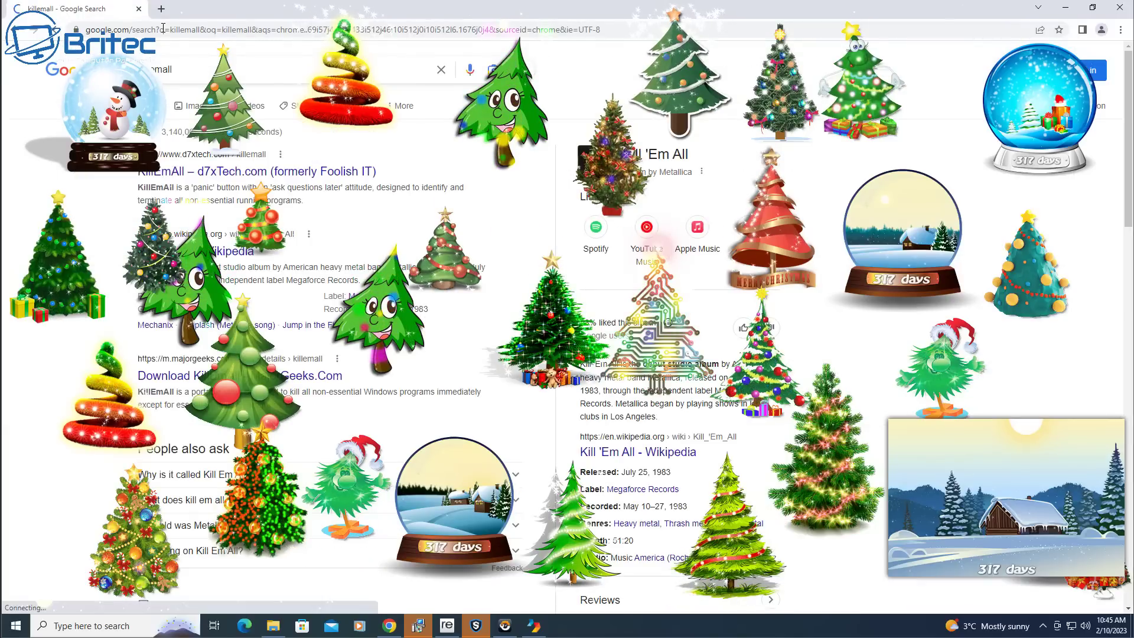
left_click(304, 172)
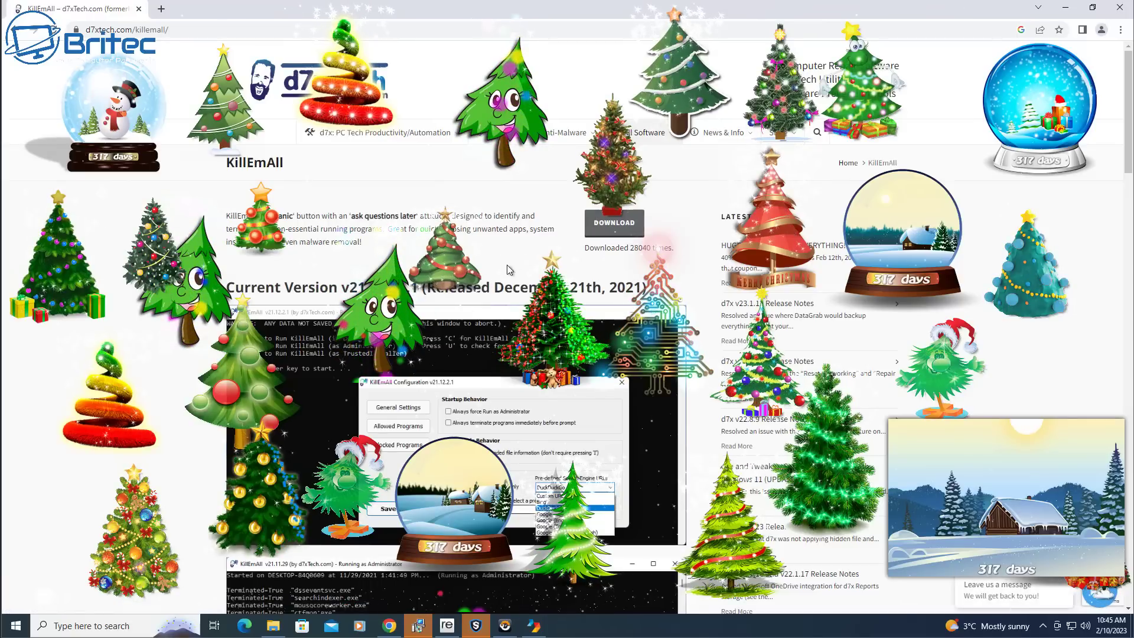
Download KillEmAll.zip from the d7xTech page, open the archive and minimize the browser.
left_click(599, 233)
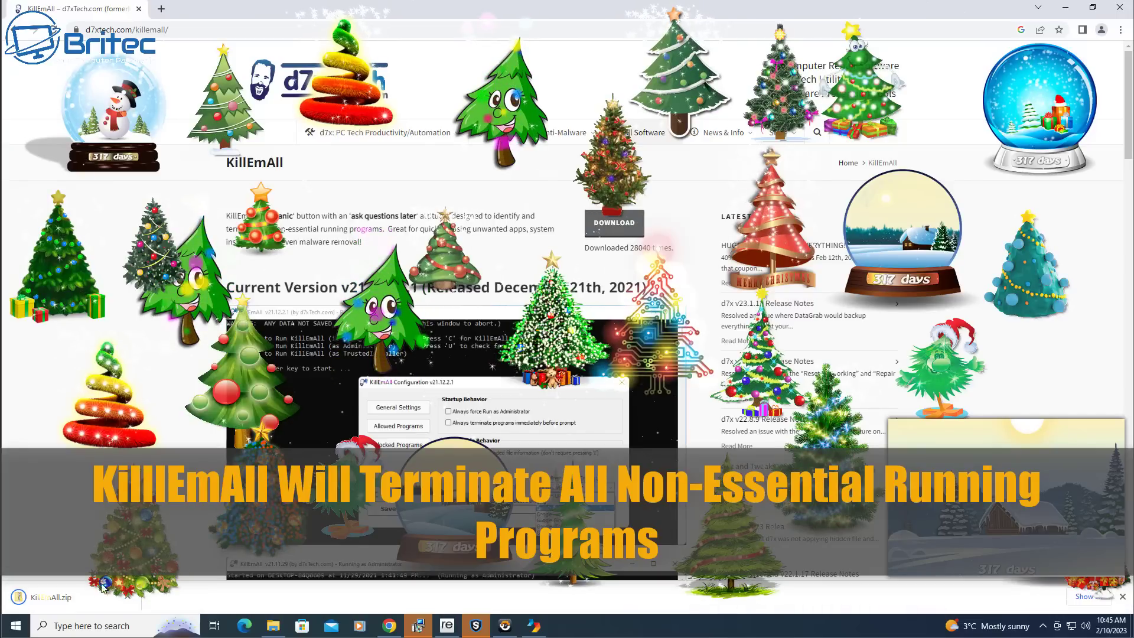
left_click(81, 597)
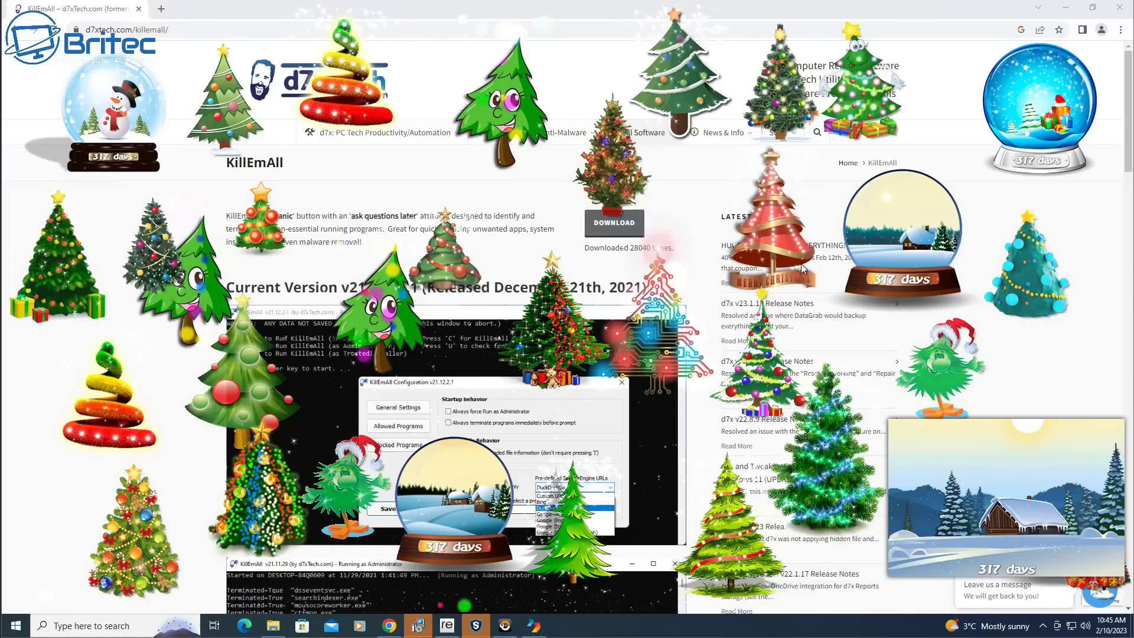
left_click(1065, 10)
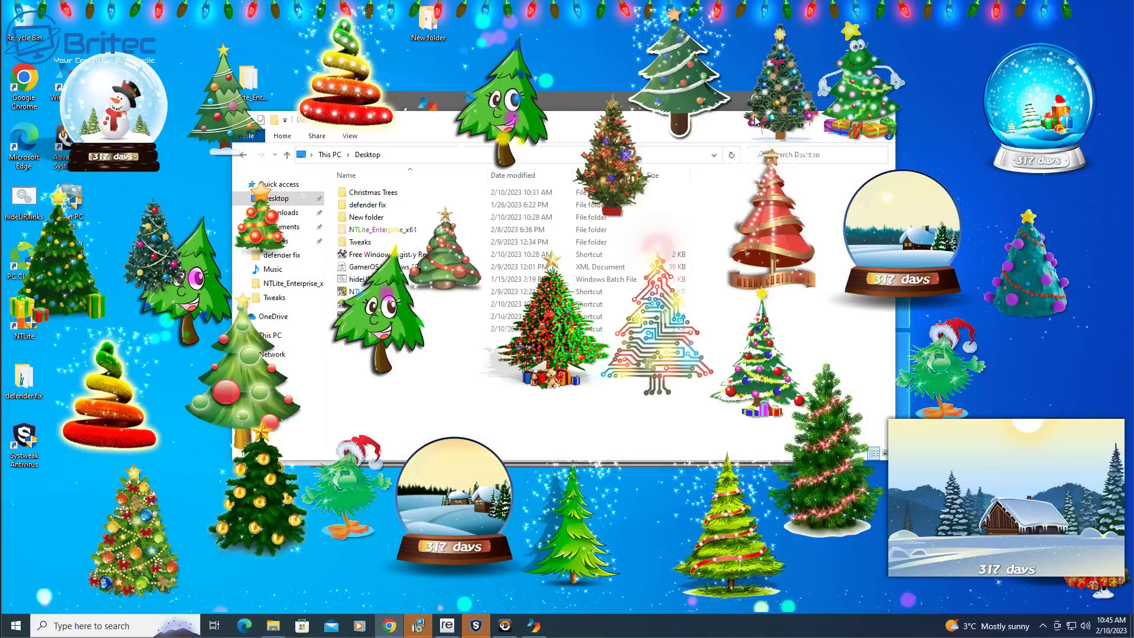
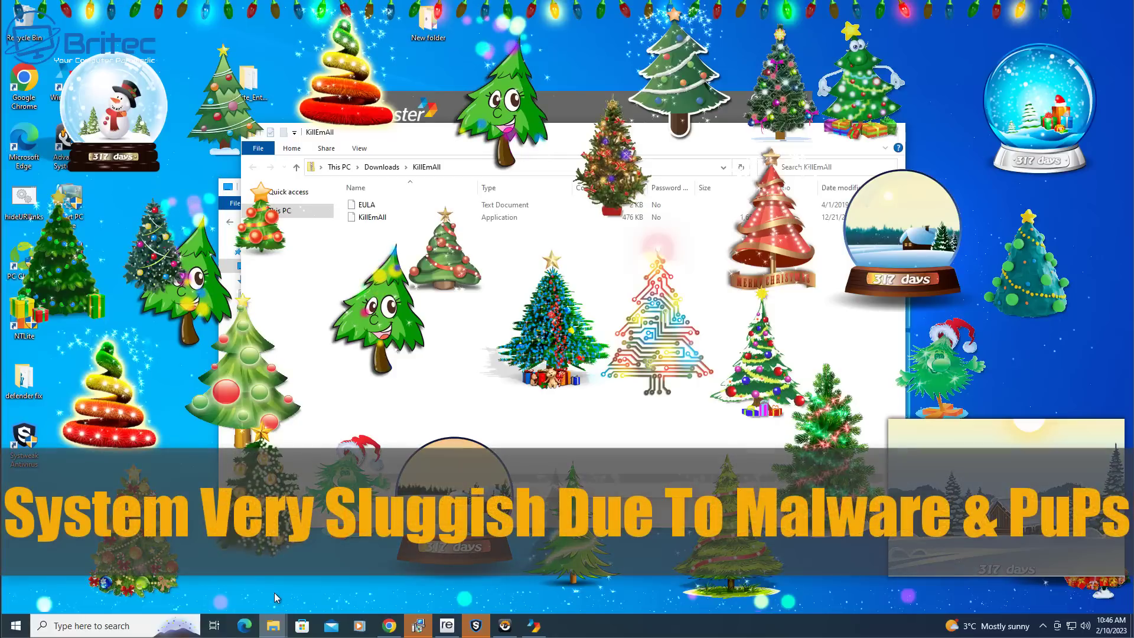
Select the KillEmAll application in the opened archive window, dismissing anything that covers it.
right_click(273, 627)
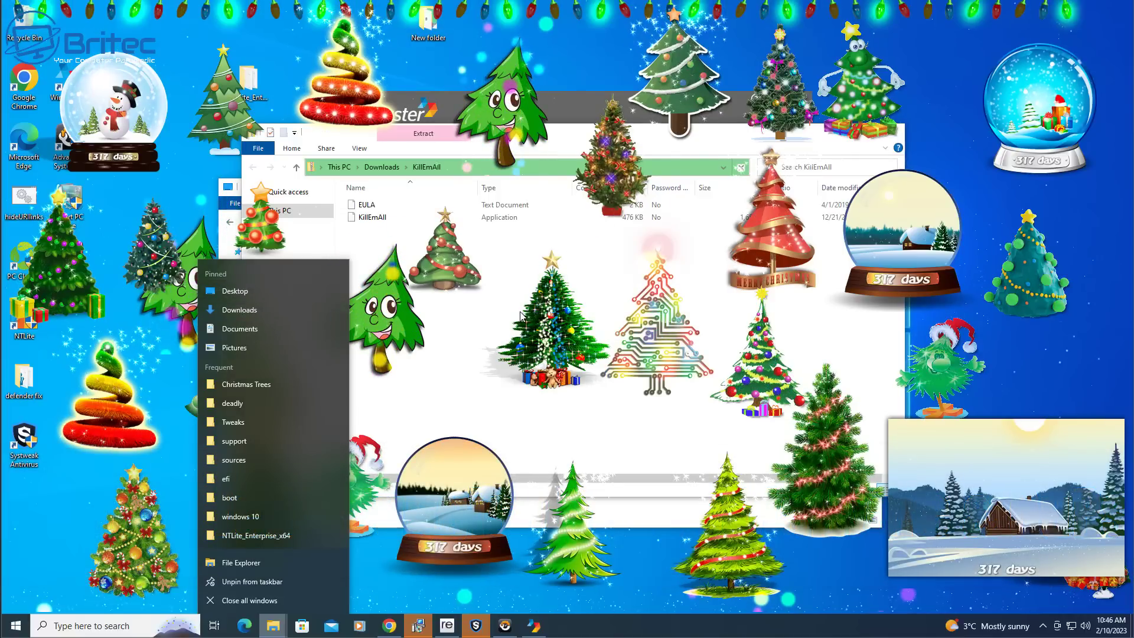
left_click(371, 218)
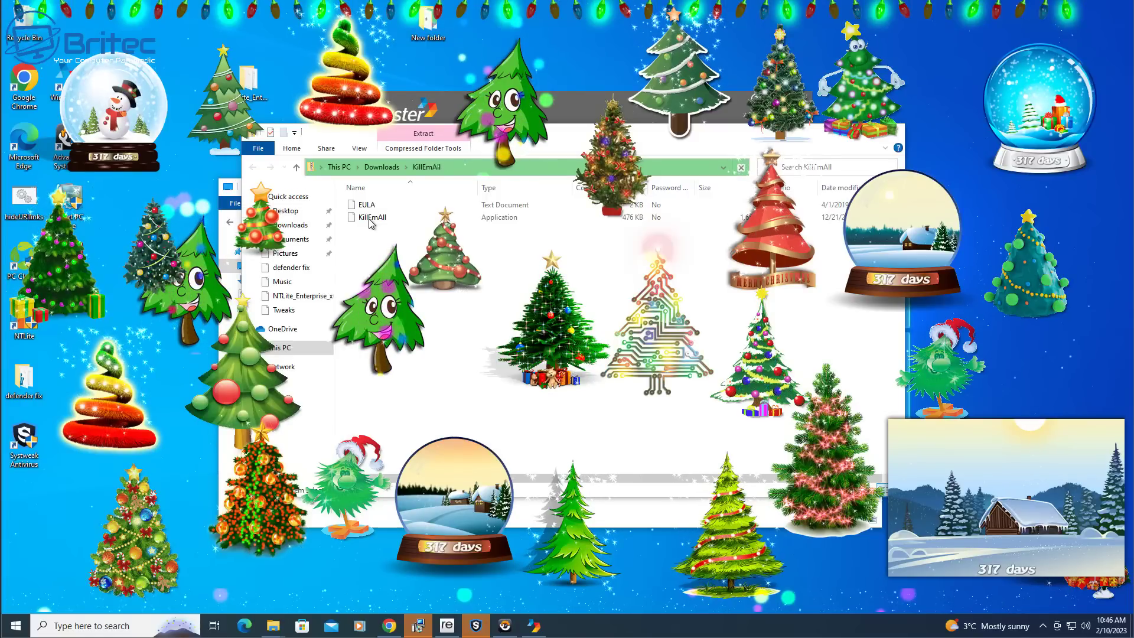
left_click(371, 219)
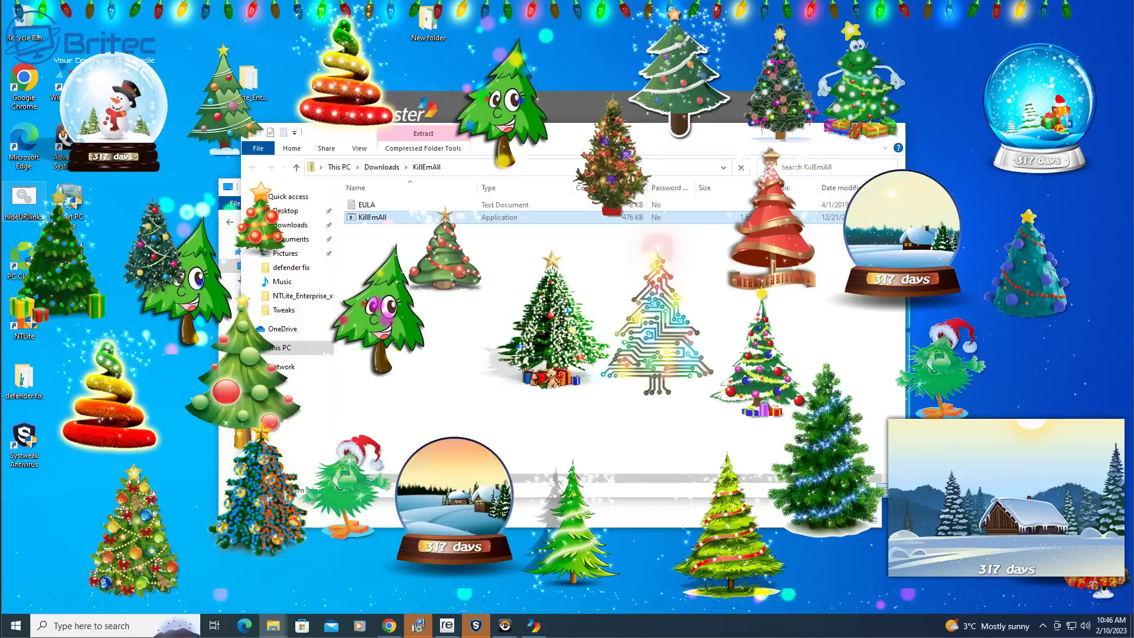
double_click(24, 197)
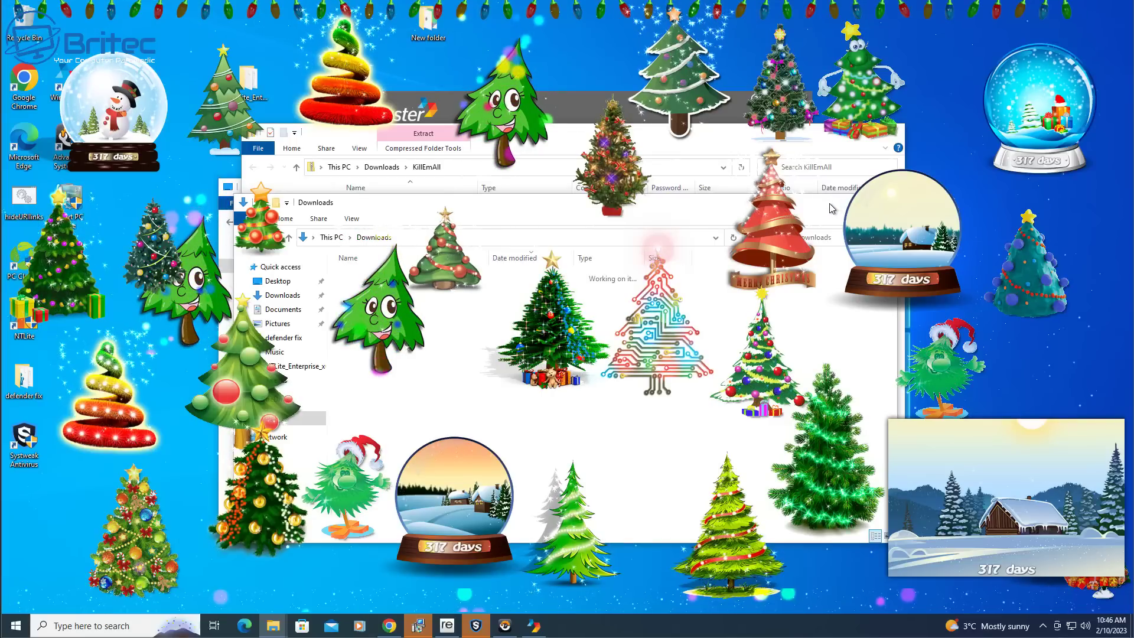
left_click(831, 207)
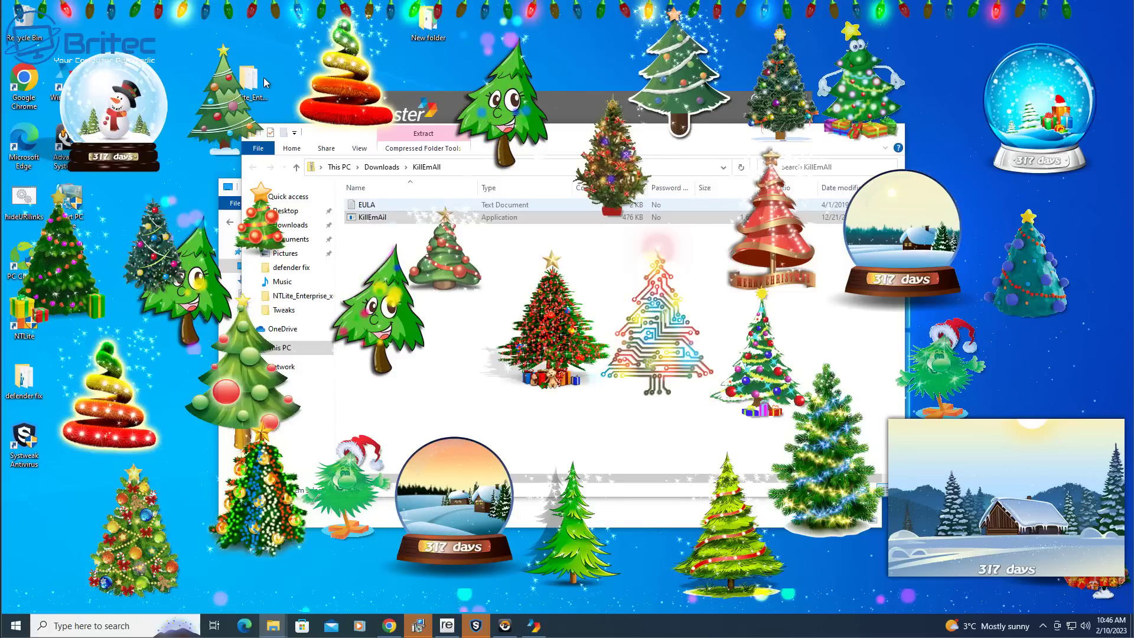
Launch the KillEmAll application directly from the archive without extracting it, and allow it to run at the security warning.
left_click(354, 222)
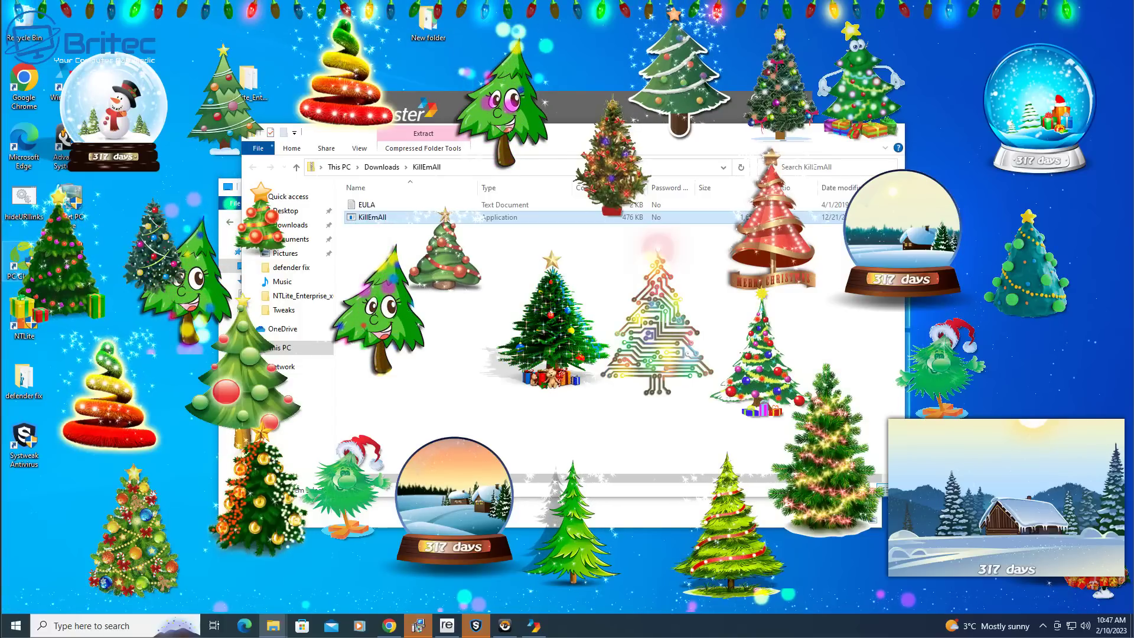
key("Return")
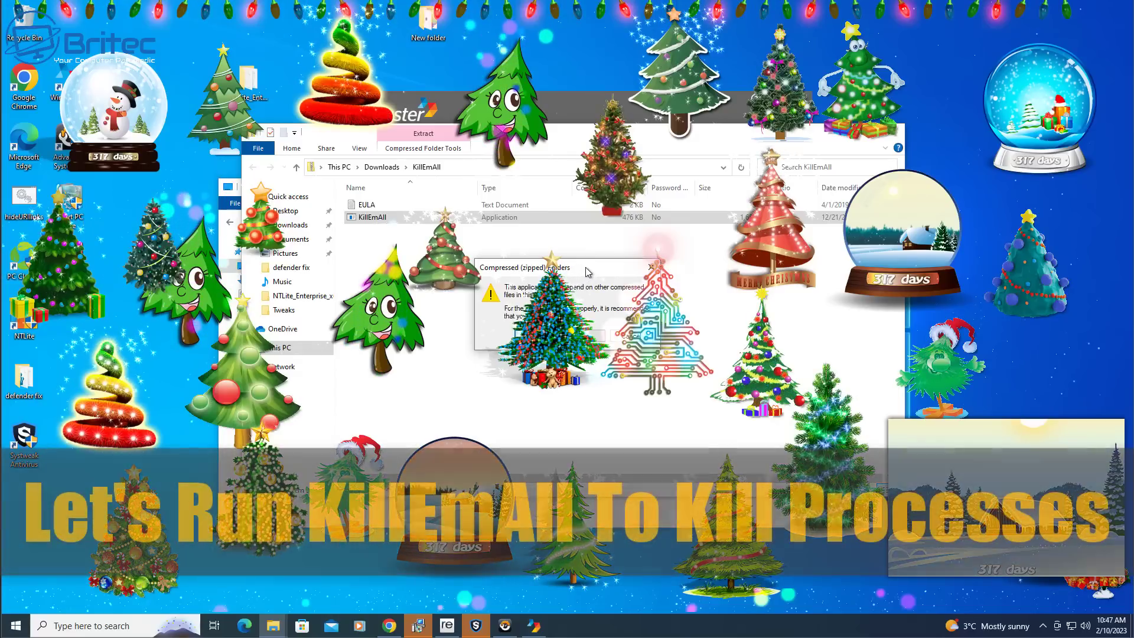
left_click_drag(587, 271, 578, 203)
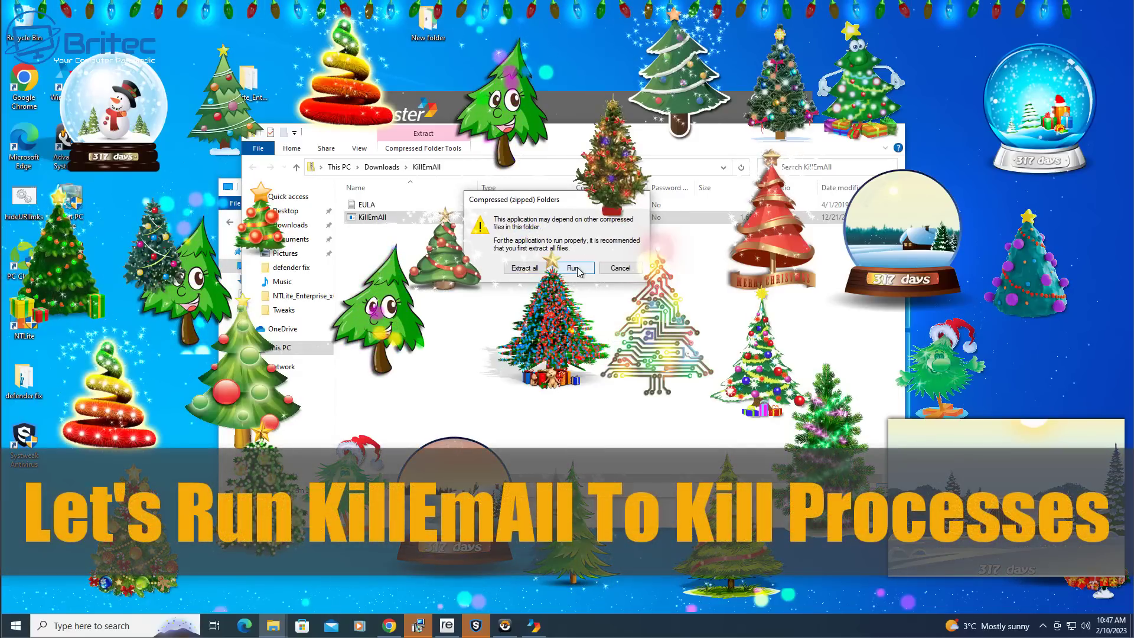
left_click(575, 268)
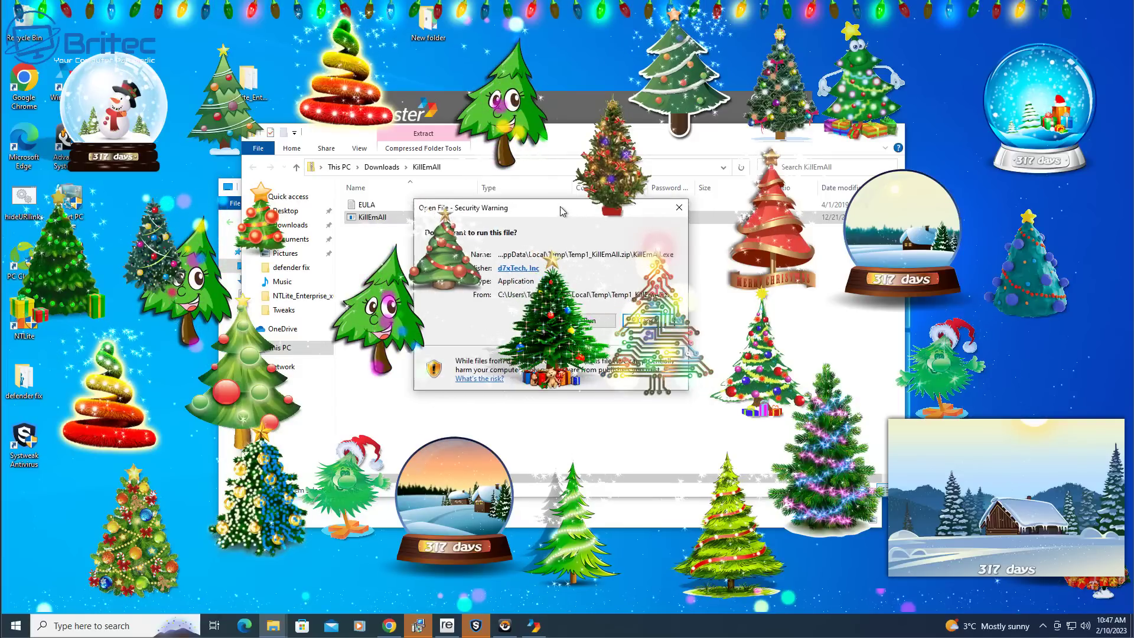
left_click_drag(581, 225, 533, 134)
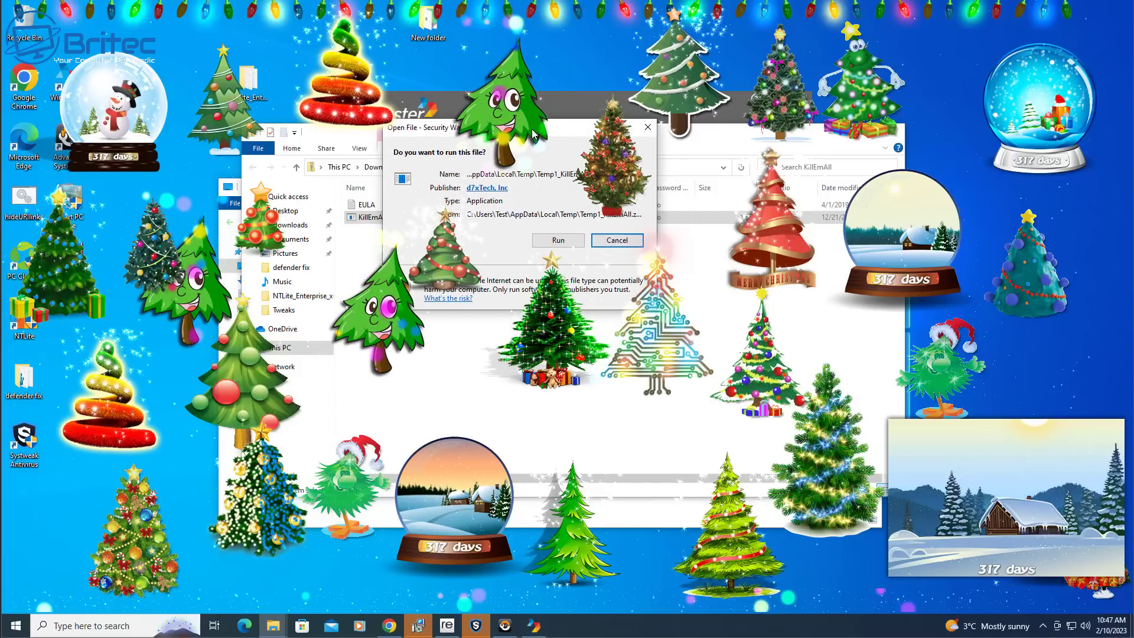
left_click(558, 239)
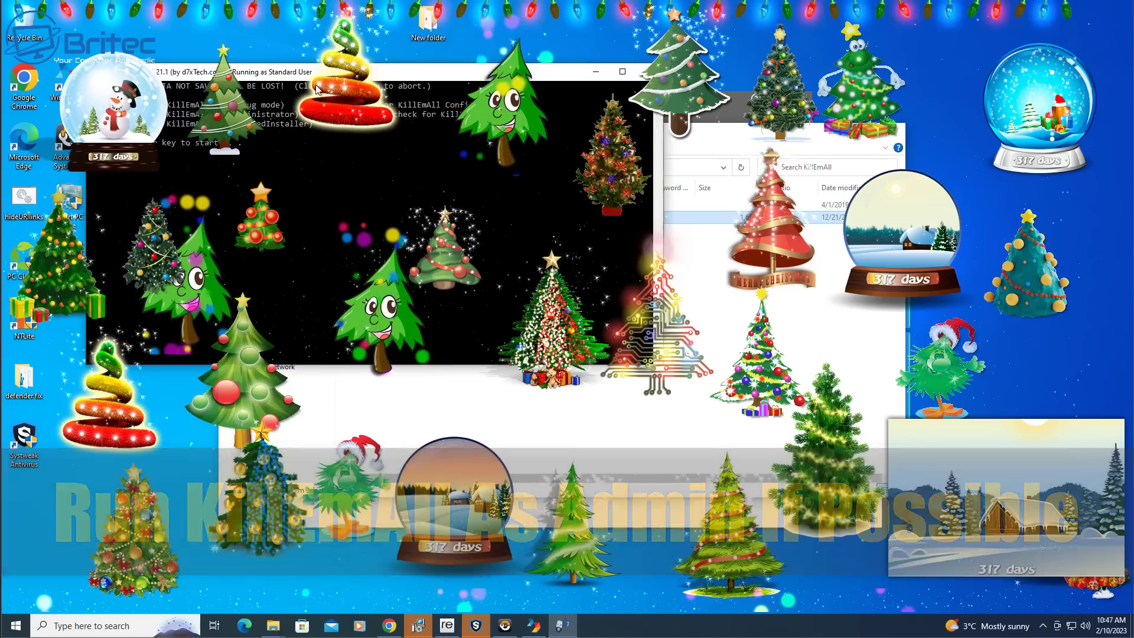
Start KillEmAll as a standard user to terminate non-essential programs, and review the list of terminated processes.
left_click_drag(317, 89, 452, 152)
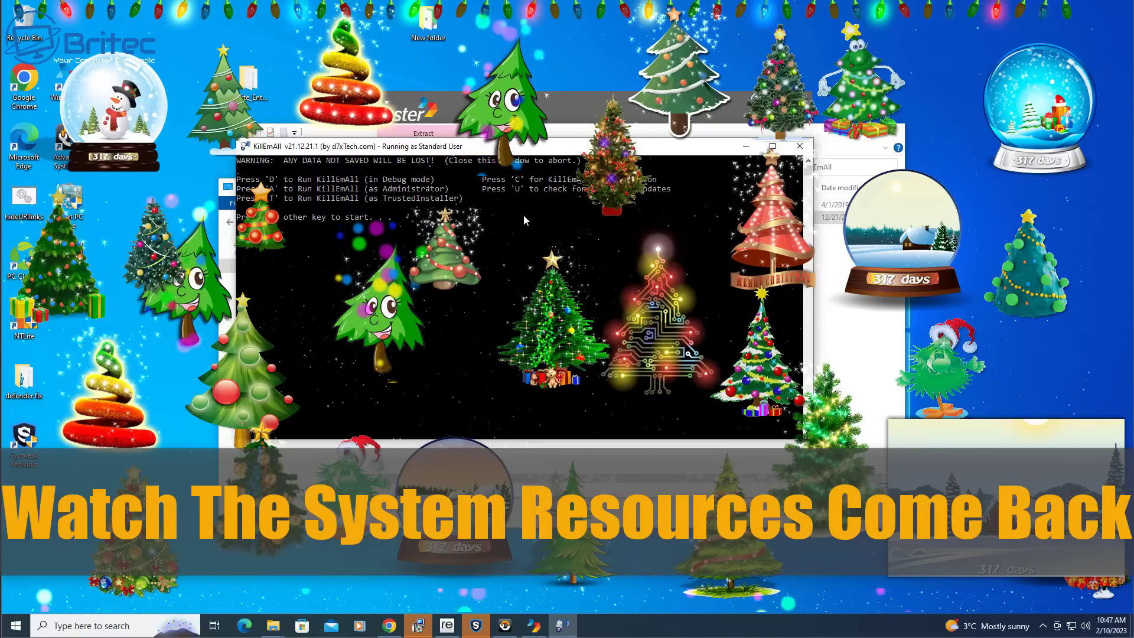
key("Return")
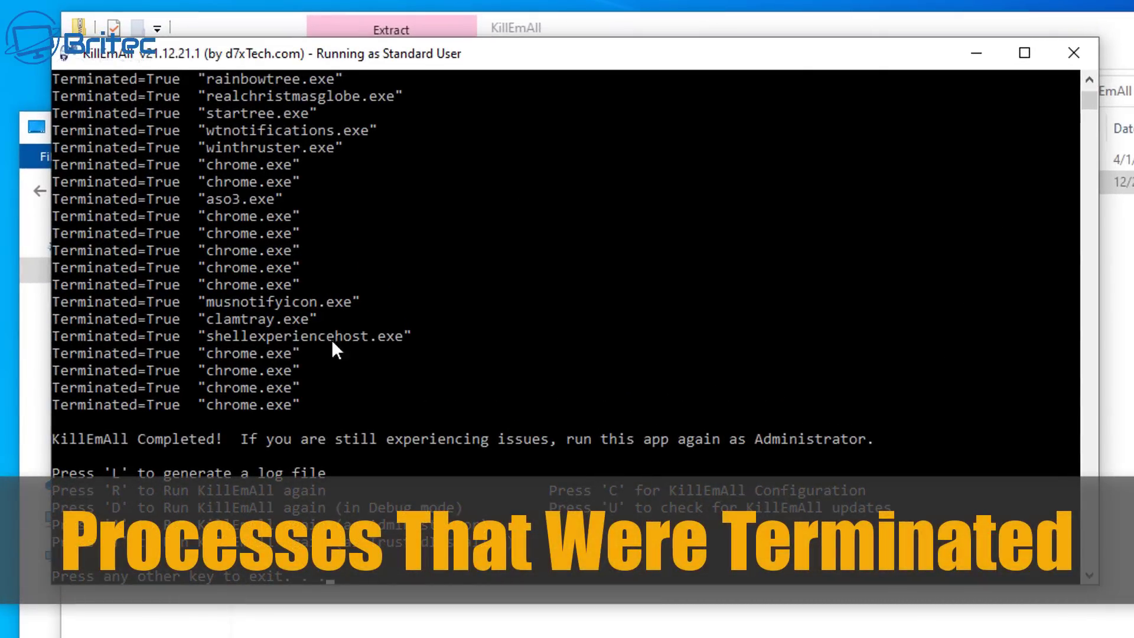
scroll(272, 412, "up", 11)
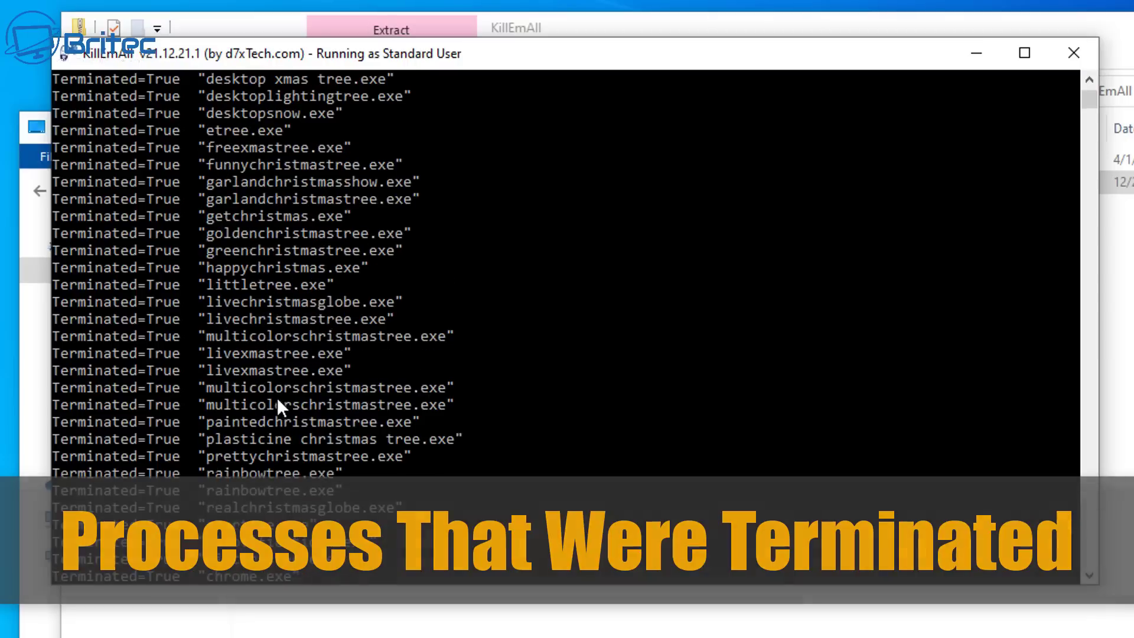
Review the KillEmAll list of terminated processes from its start to the completion options, and exit the program.
scroll(279, 395, "up", 7)
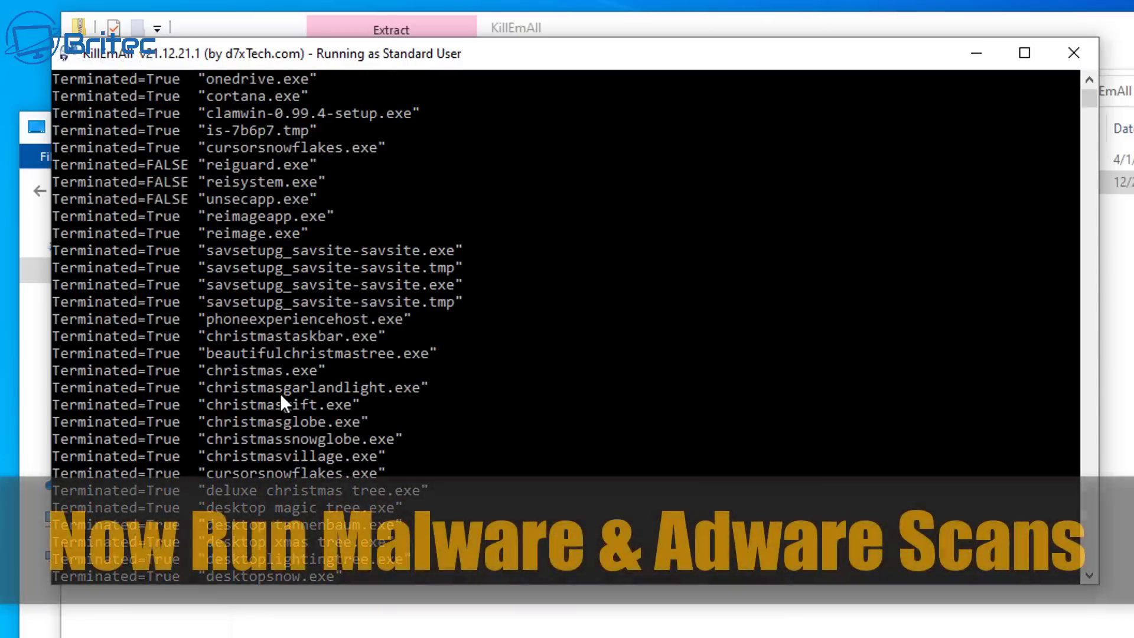
scroll(280, 392, "up", 4)
scroll(279, 392, "up", 1)
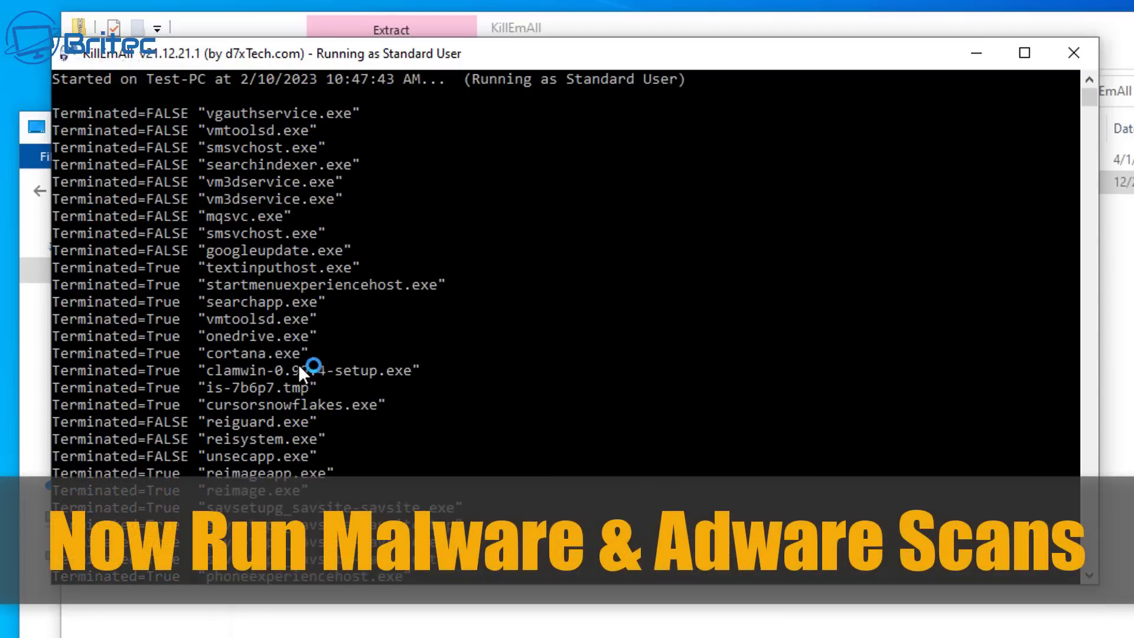
scroll(310, 353, "down", 18)
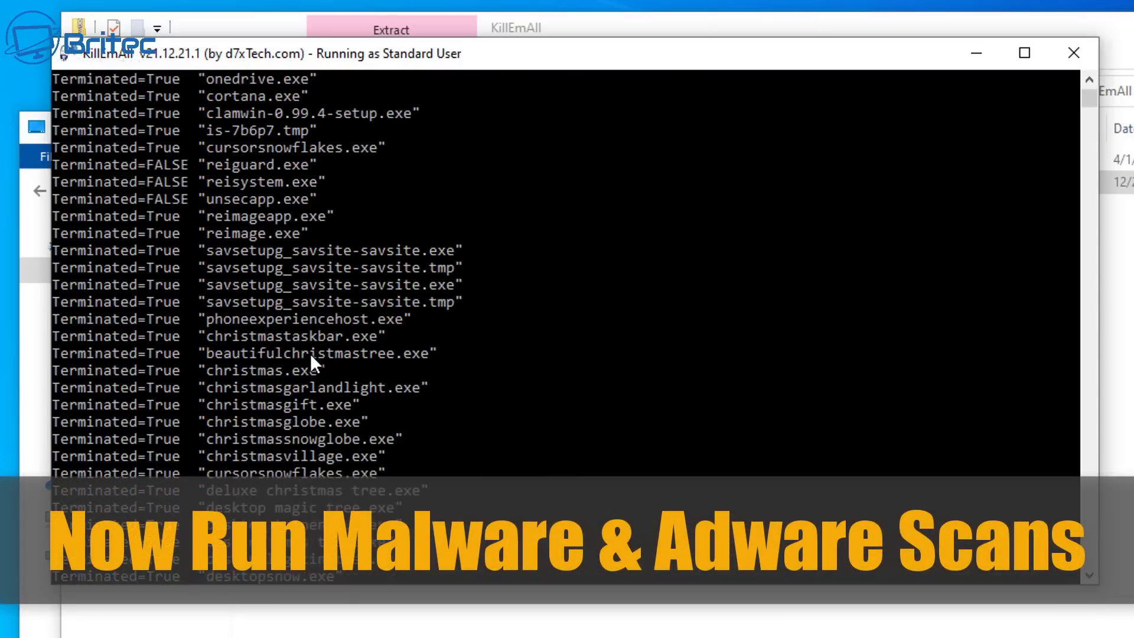
scroll(310, 353, "down", 9)
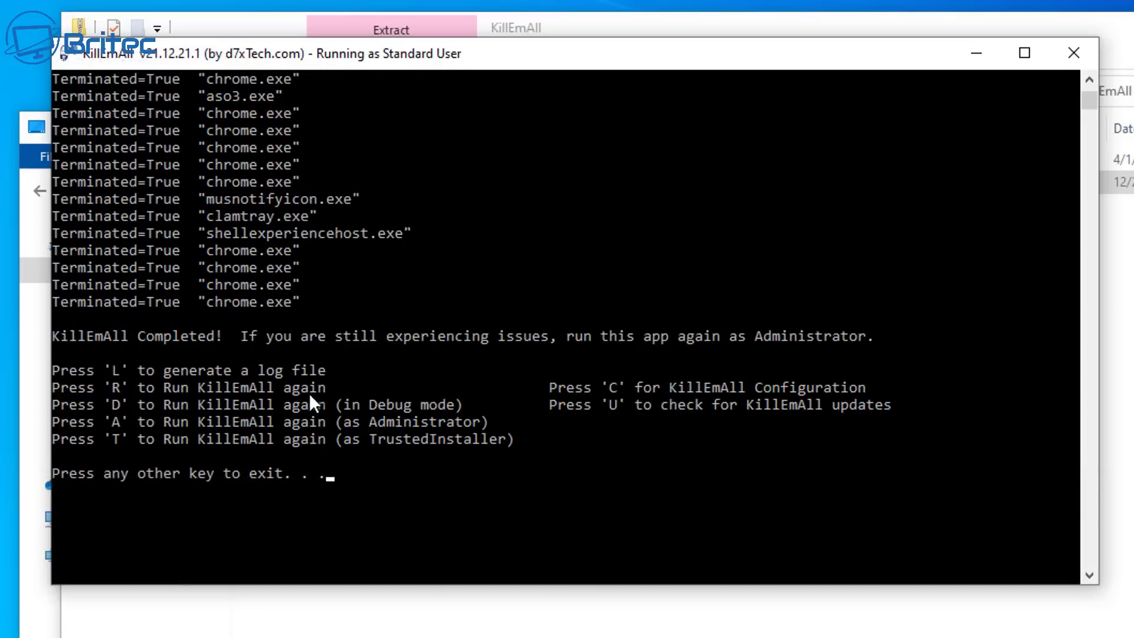
key("Return")
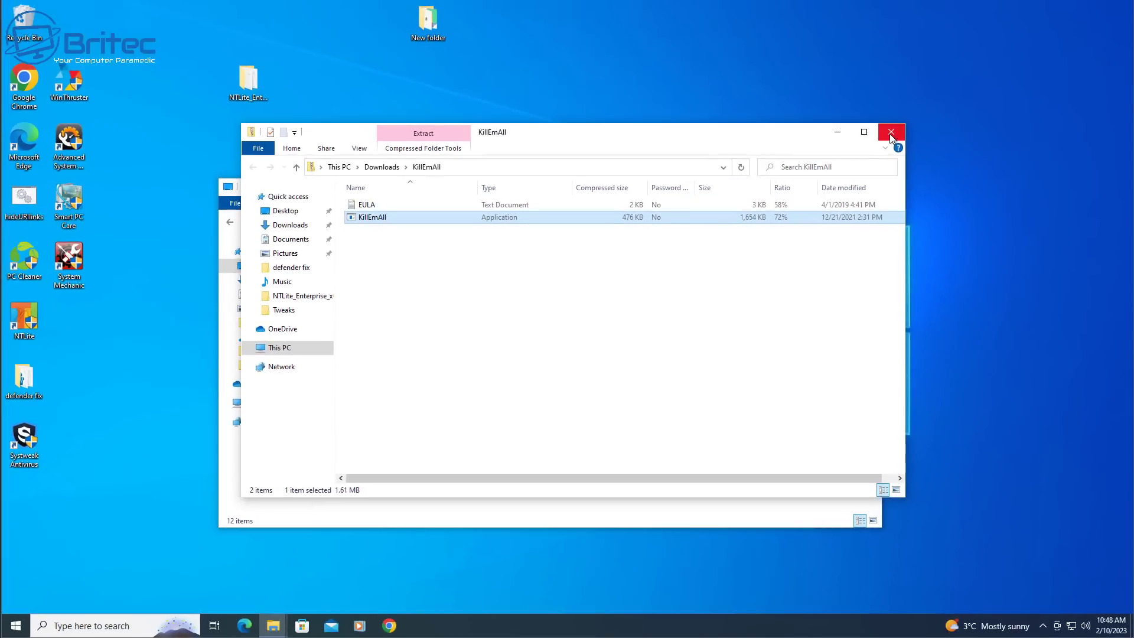
Close both open File Explorer windows and hide the desktop icons.
left_click(890, 134)
left_click(869, 186)
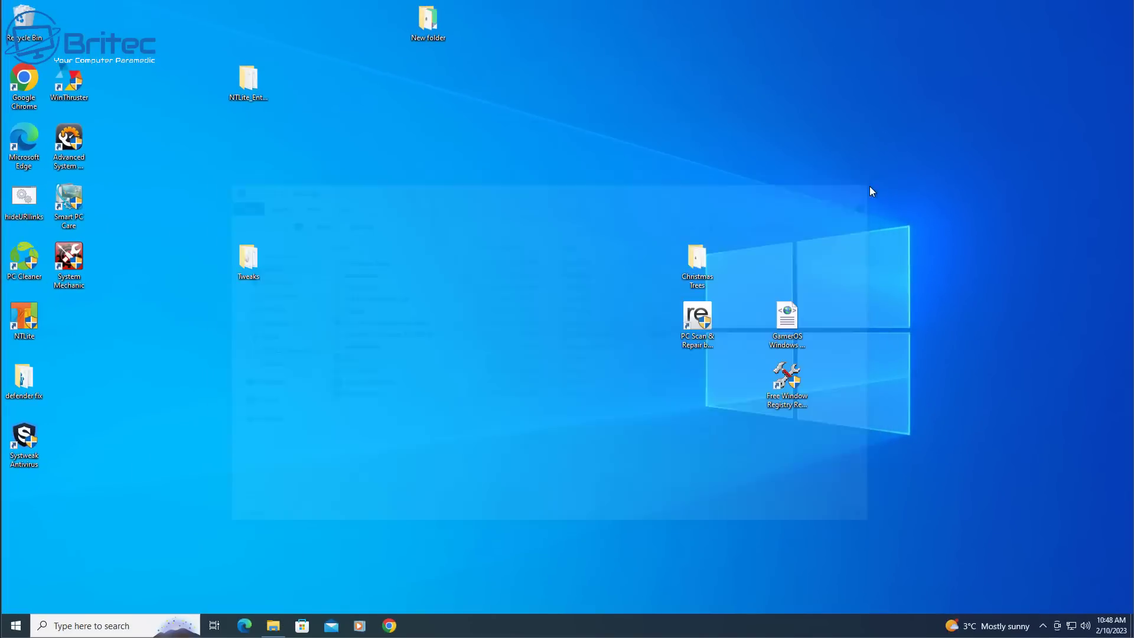
left_click(834, 259)
right_click(565, 190)
mouse_move(657, 200)
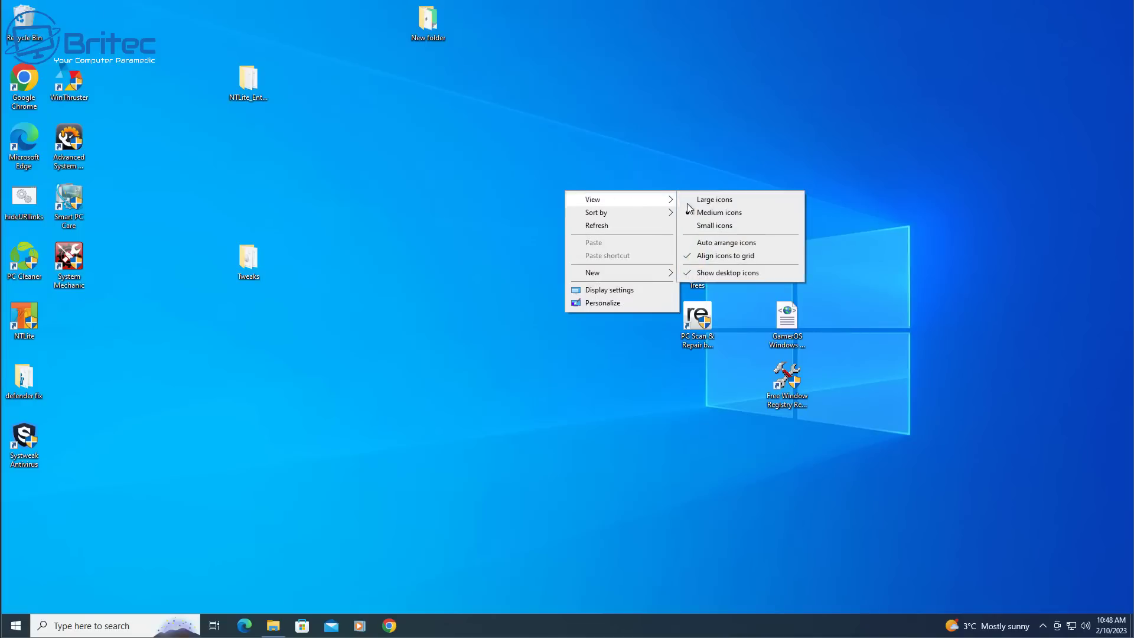
left_click(717, 276)
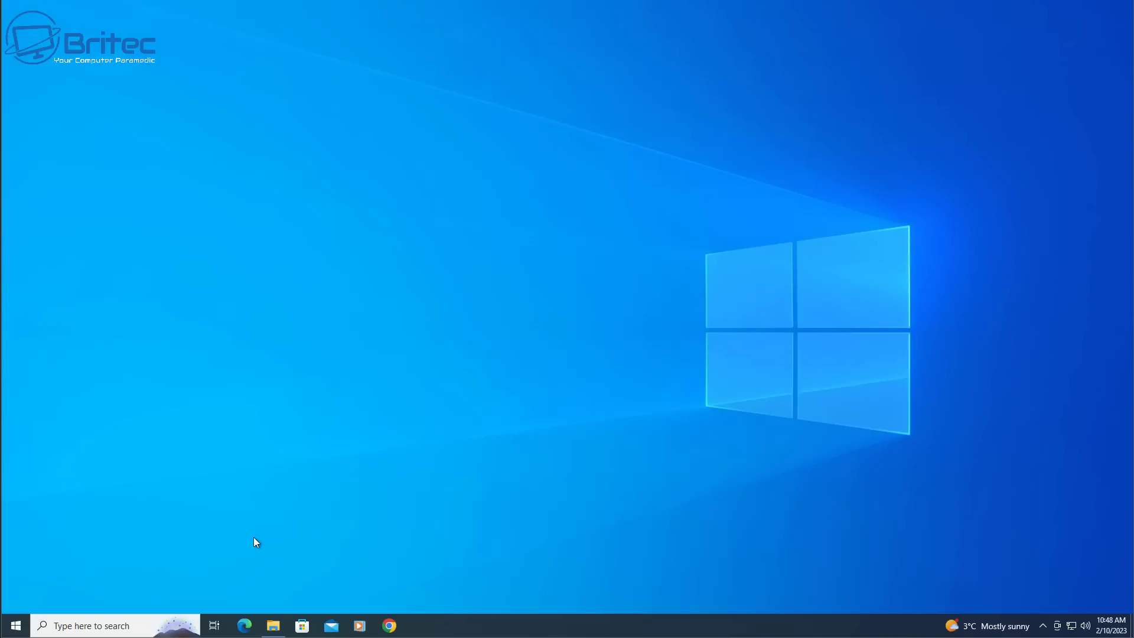
Look up killemall in Chrome, view its d7xTech page in a maximized window and close the browser.
left_click(393, 626)
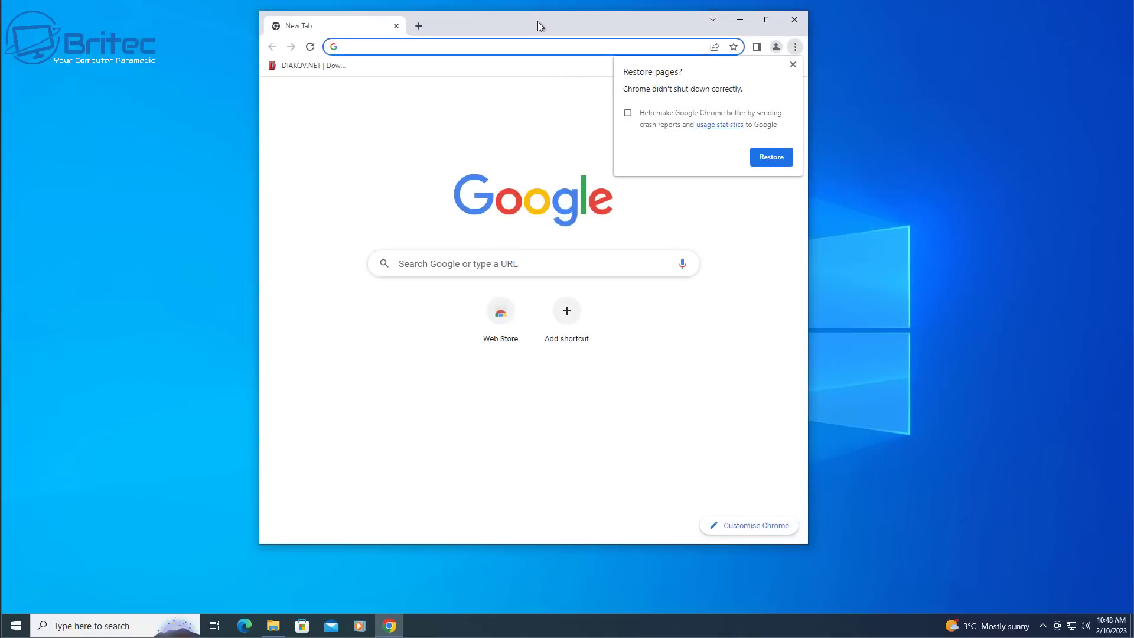
left_click(776, 90)
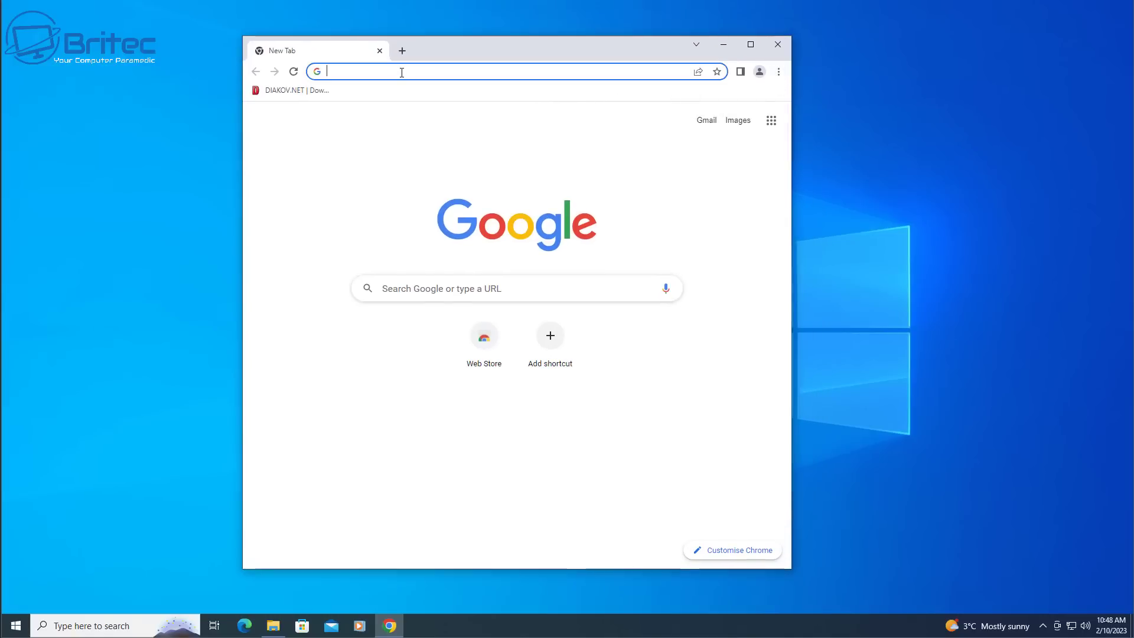
type("kill")
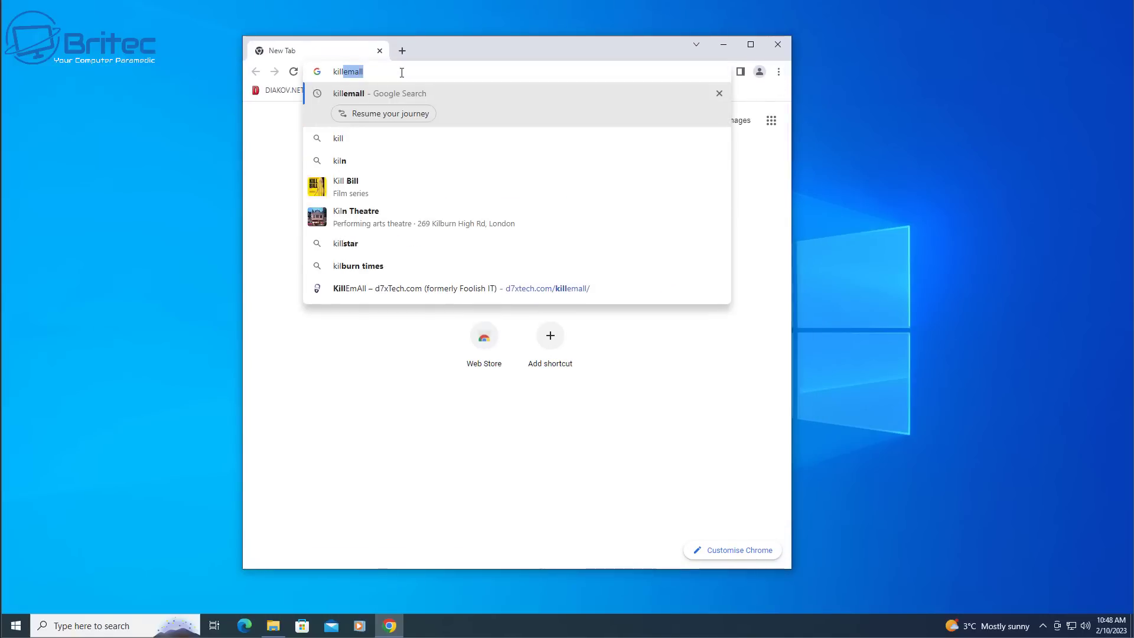
type("emall")
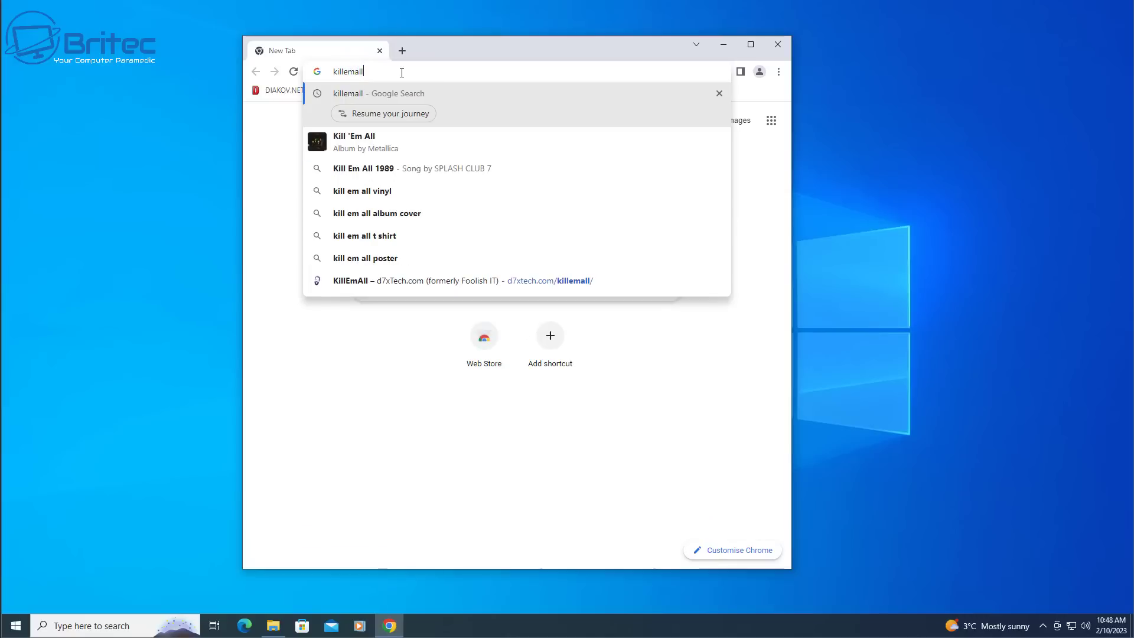
key("Return")
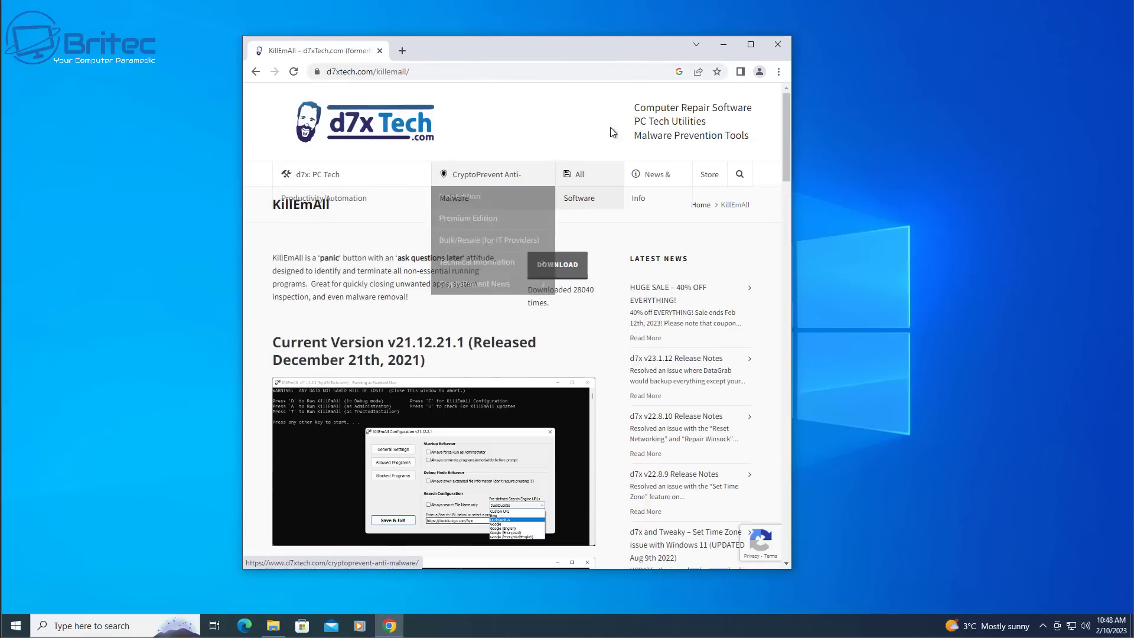
left_click(751, 44)
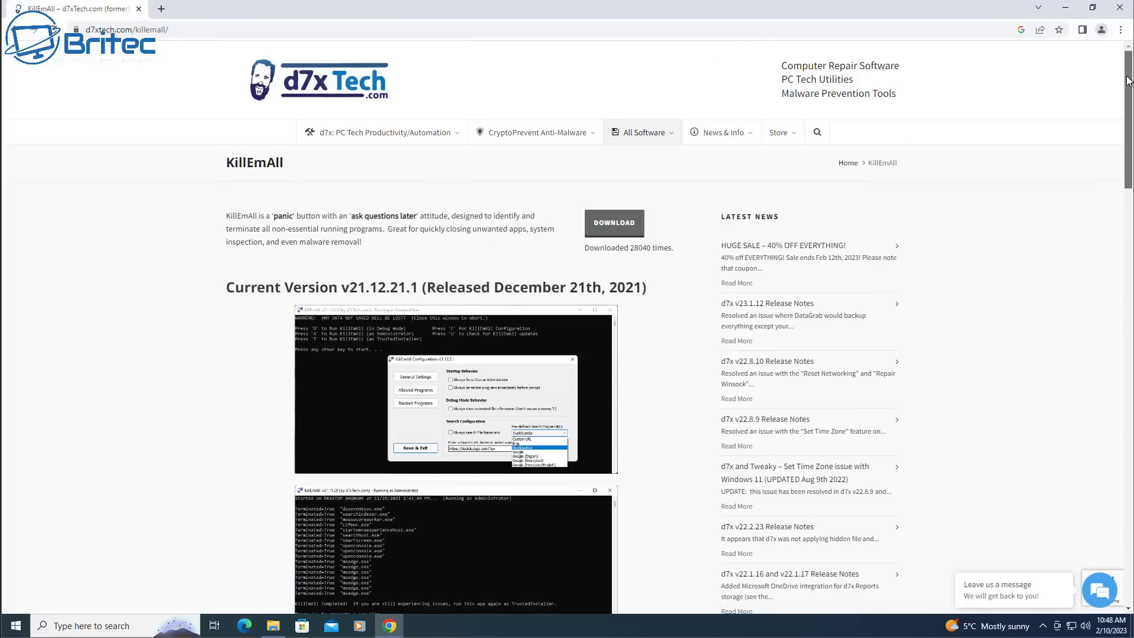
mouse_move(1128, 81)
left_mouse_down()
mouse_move(1117, 126)
mouse_move(1116, 75)
left_mouse_up()
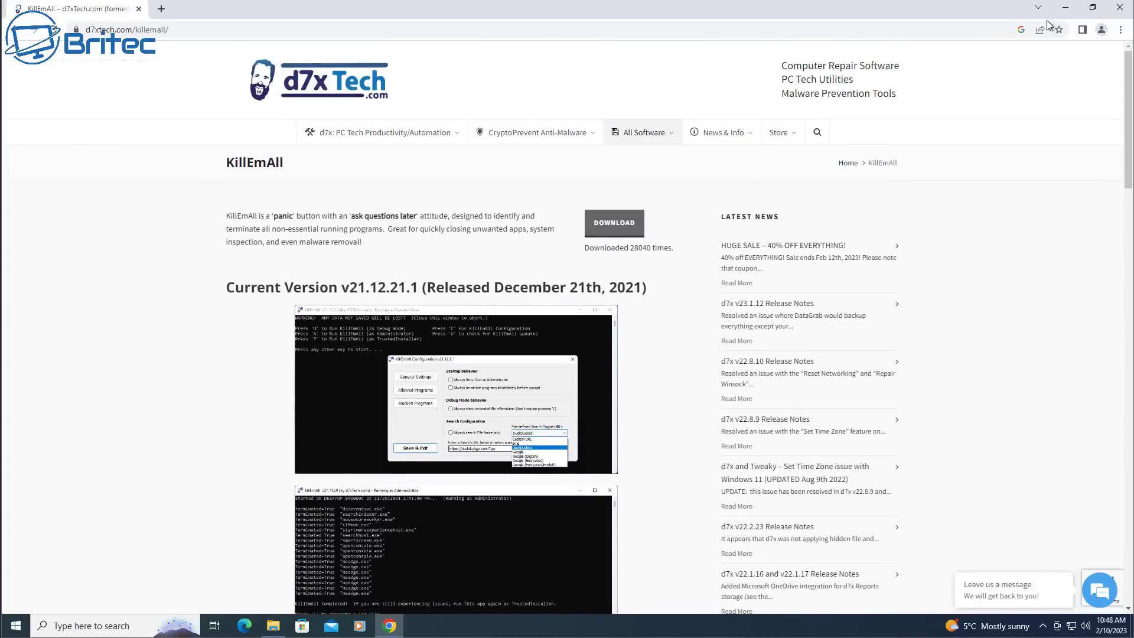
left_click(1118, 9)
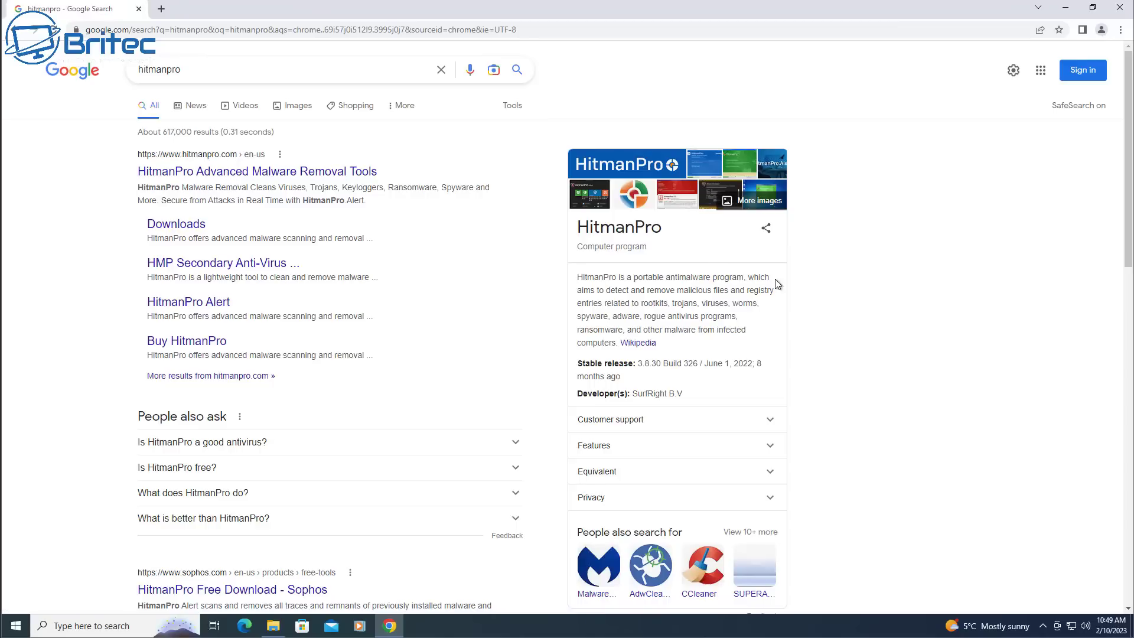
Check the Sophos HitmanPro page from the search results, go back, open BleepingComputer's HitmanPro download page and agree to its privacy notice.
left_click(247, 591)
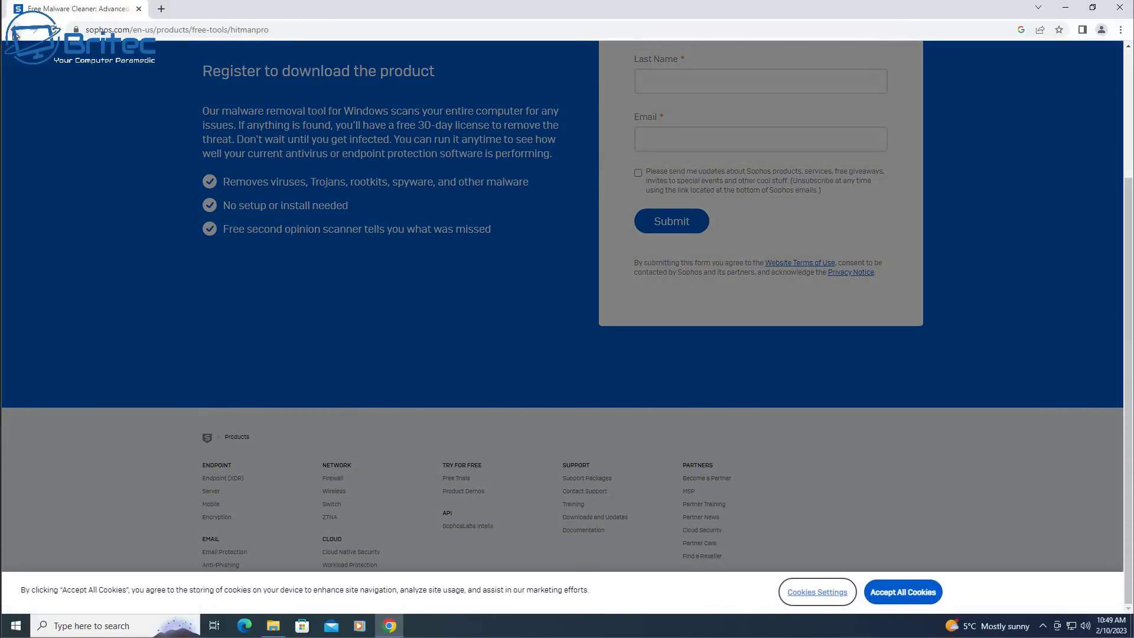
left_click(13, 33)
scroll(322, 393, "down", 2)
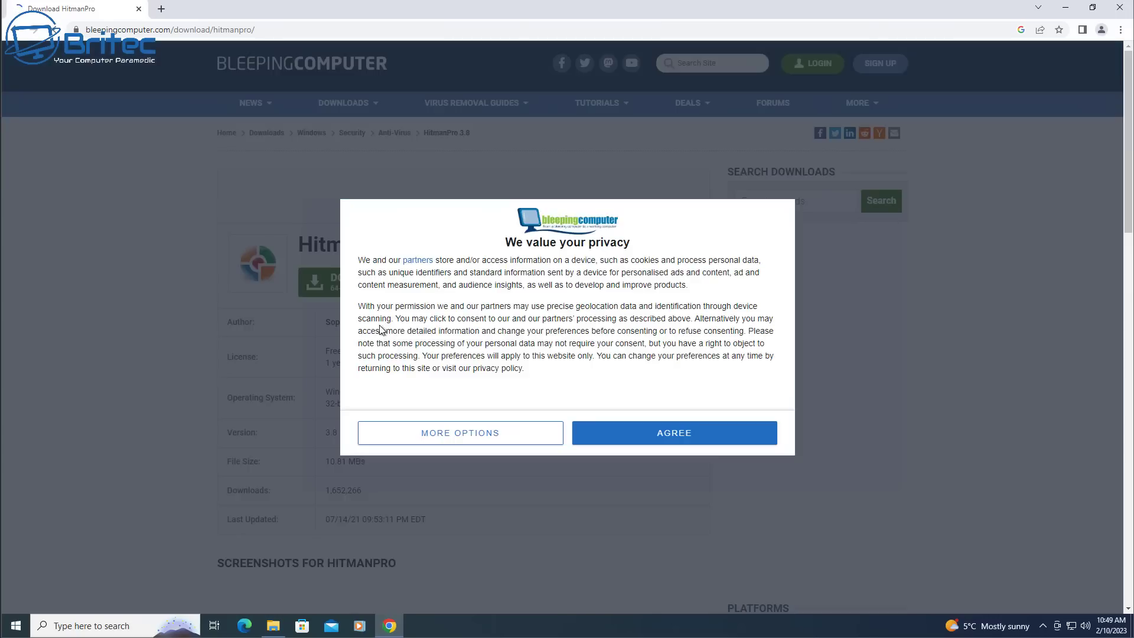
left_click(654, 434)
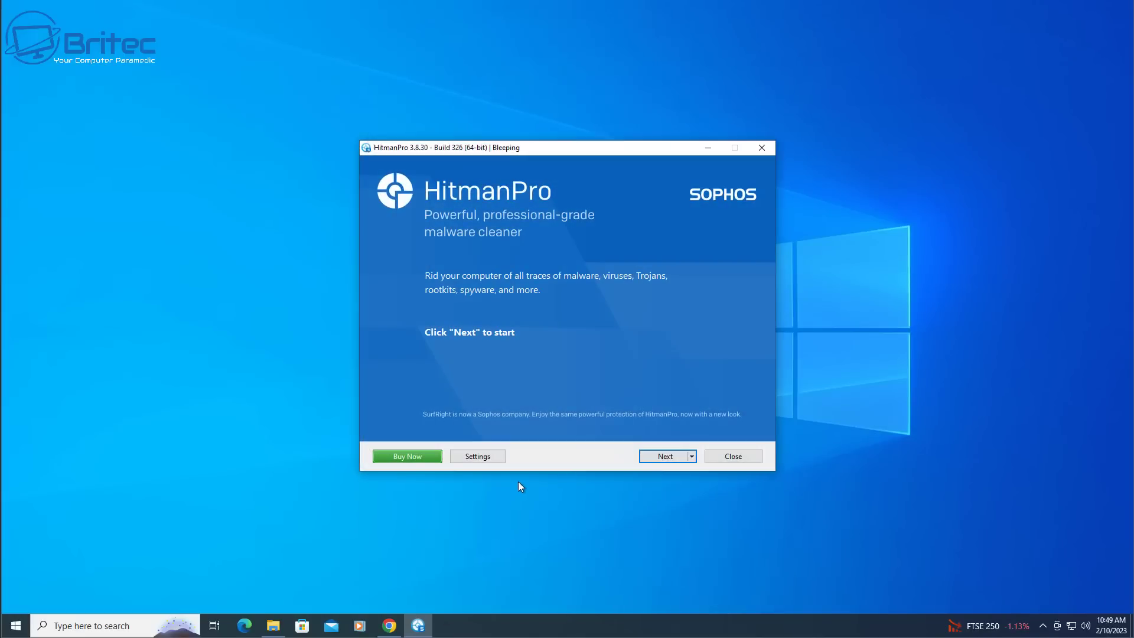
Review HitmanPro's general, scan and history settings, activate the free thirty-day license and accept the settings.
left_click(483, 460)
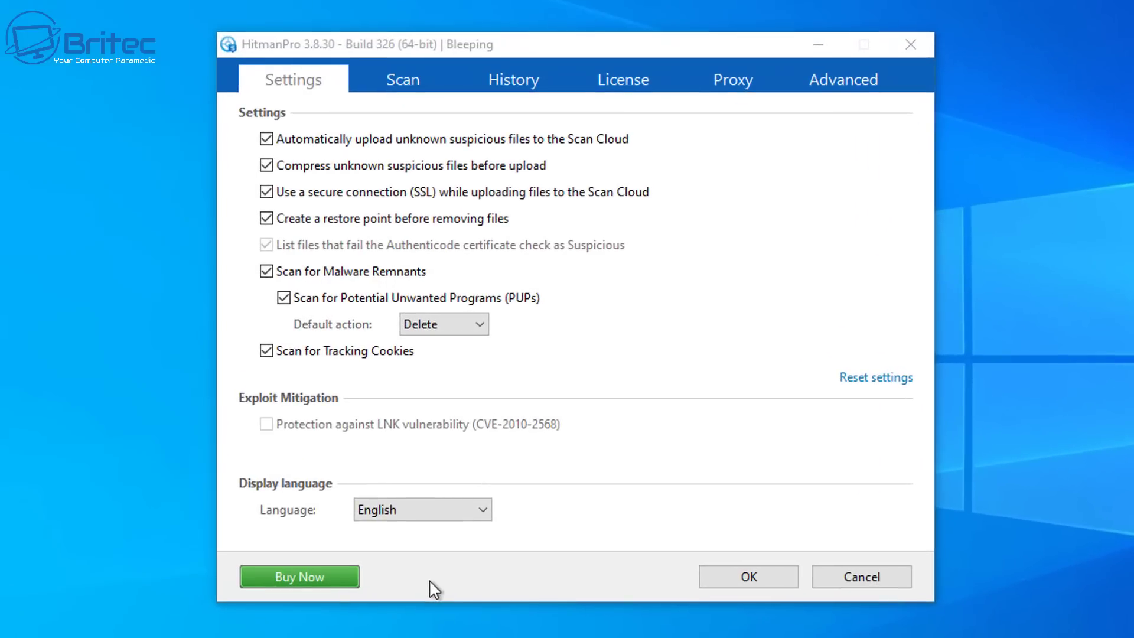
left_click(389, 88)
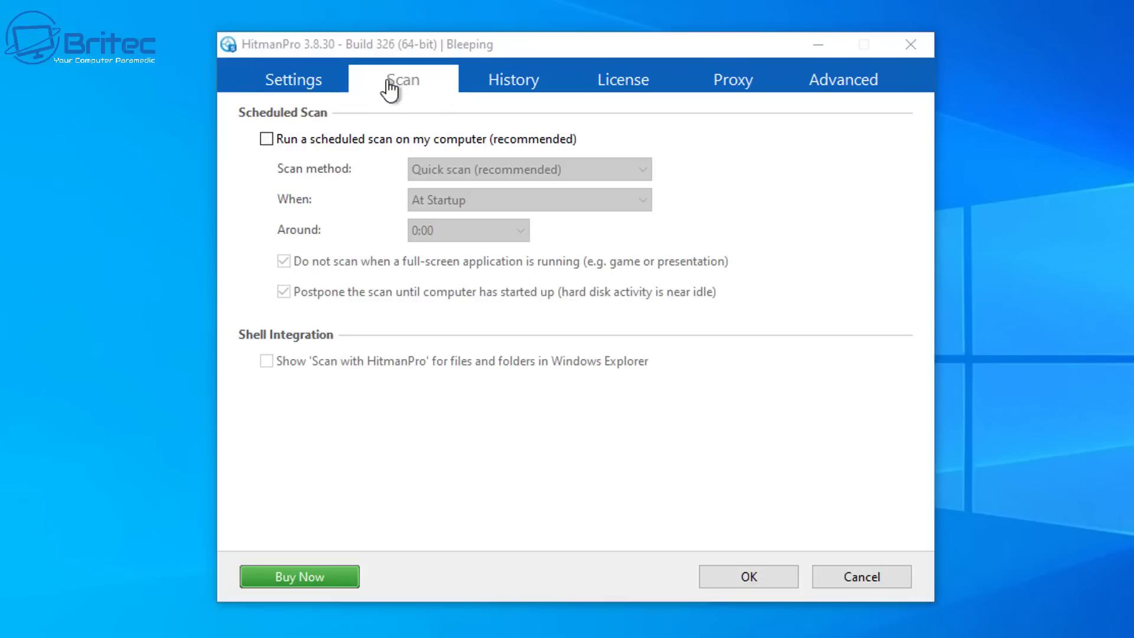
left_click(483, 89)
left_click(625, 89)
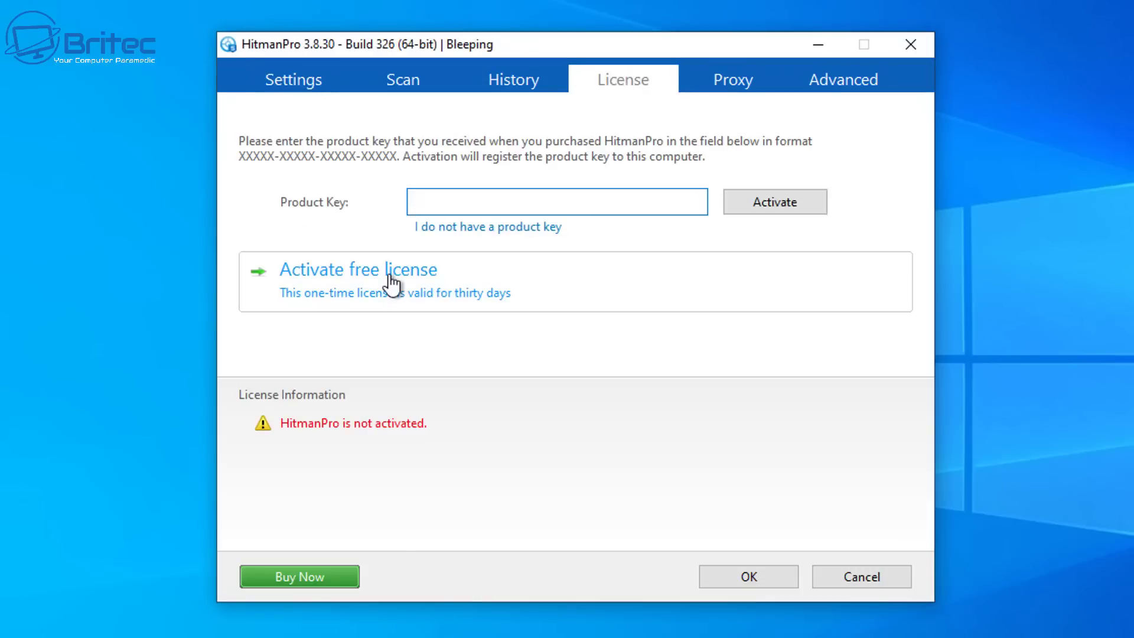
left_click(463, 282)
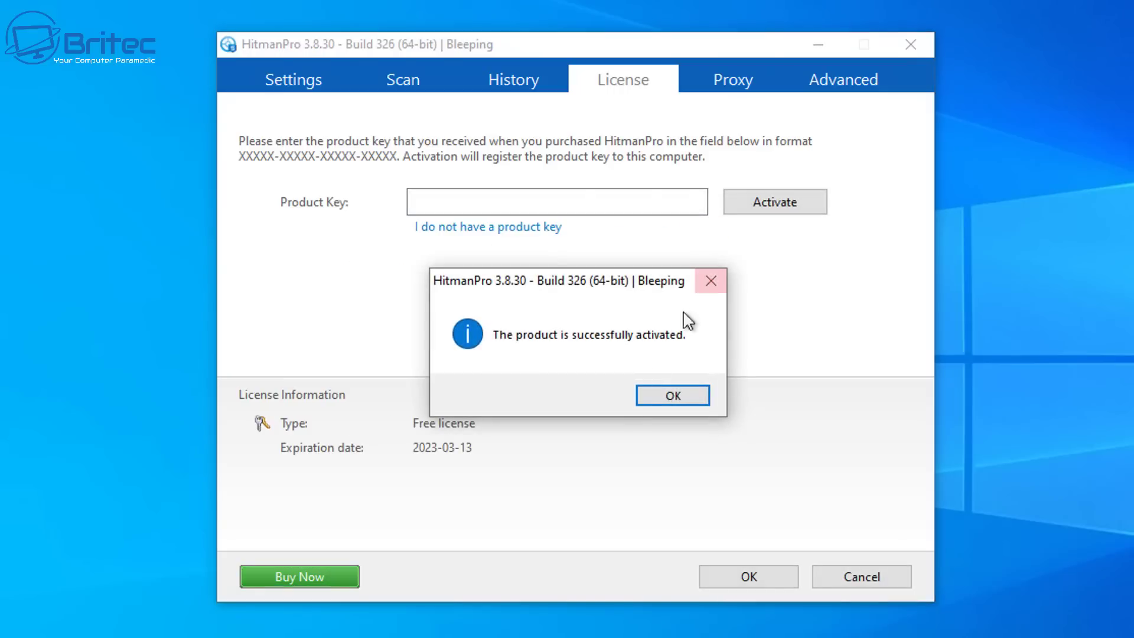
left_click(670, 398)
left_click(742, 581)
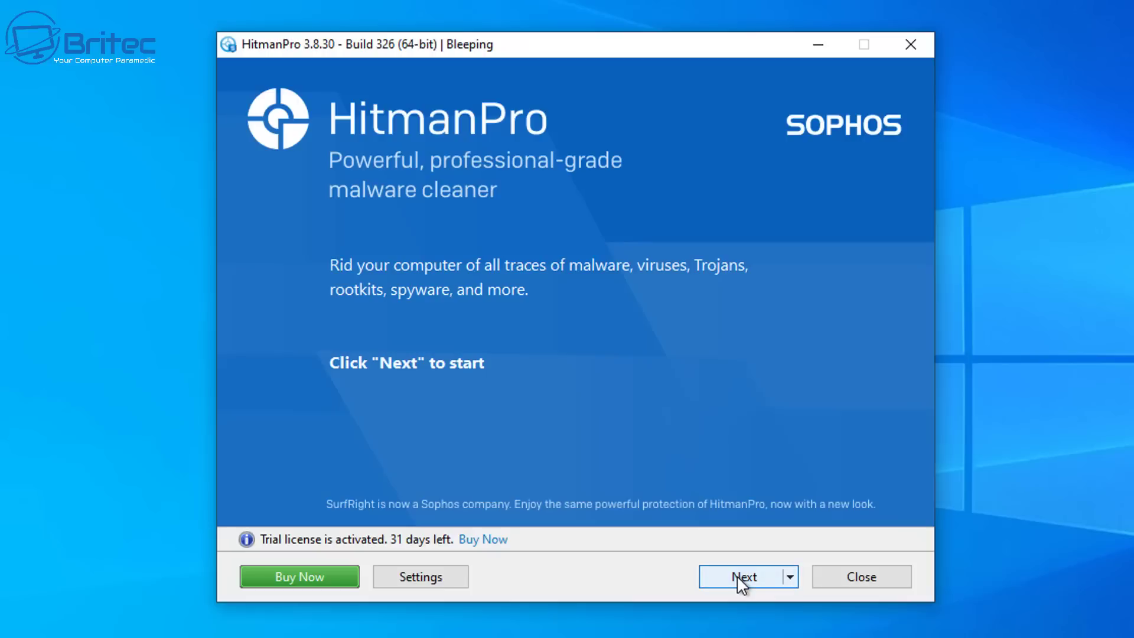
Accept HitmanPro's terms and conditions and start a one-time scan without storing a copy of the program.
left_click(739, 579)
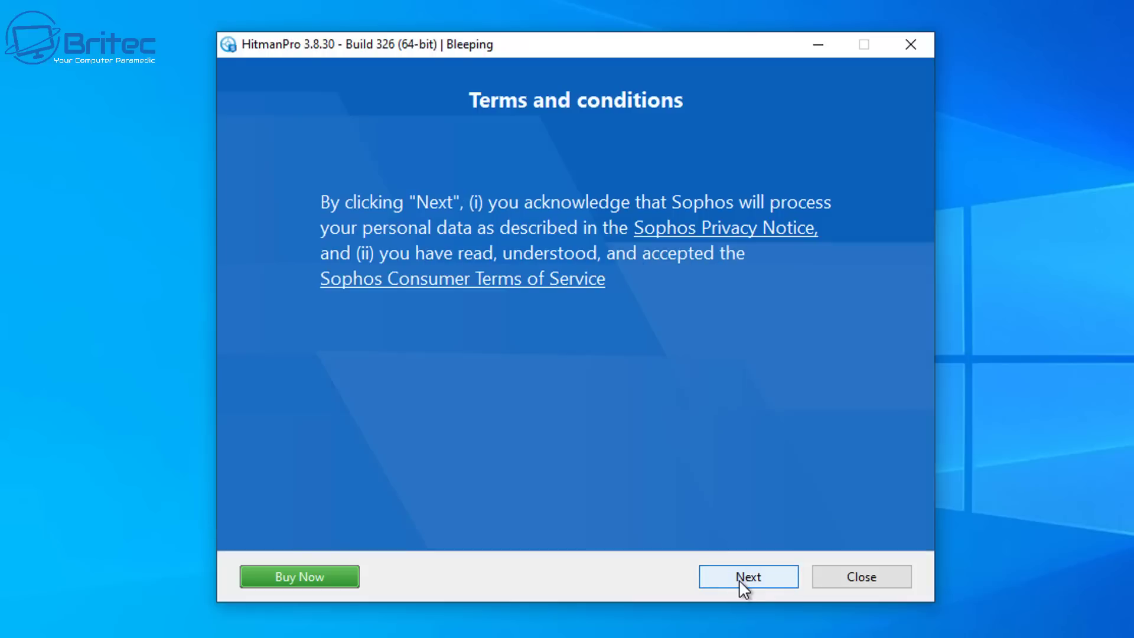
left_click(735, 581)
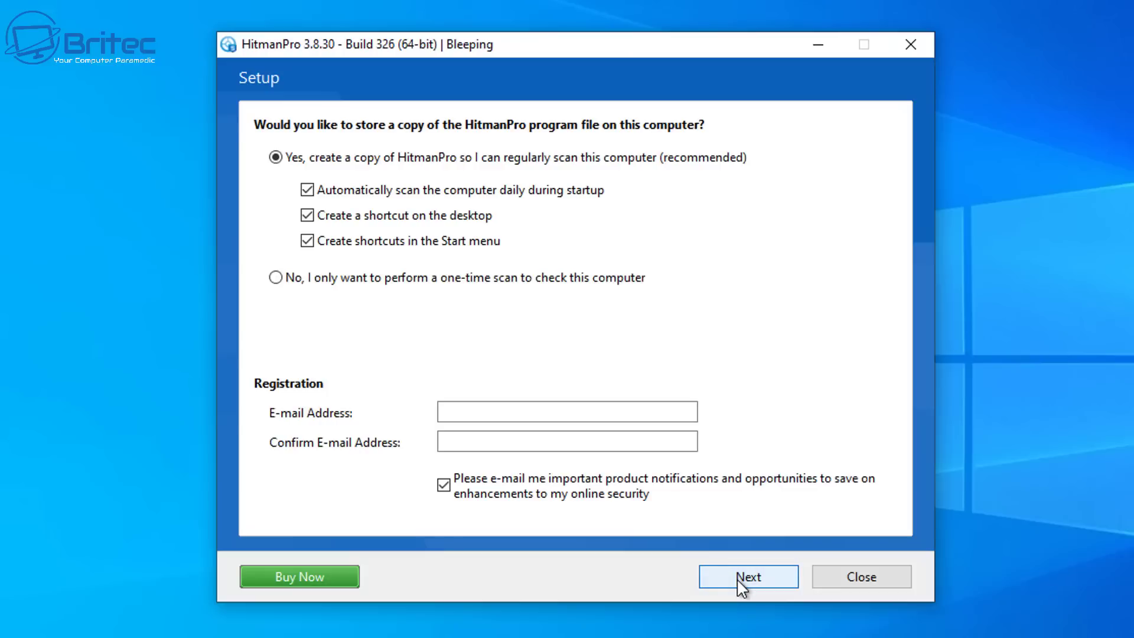
left_click(275, 278)
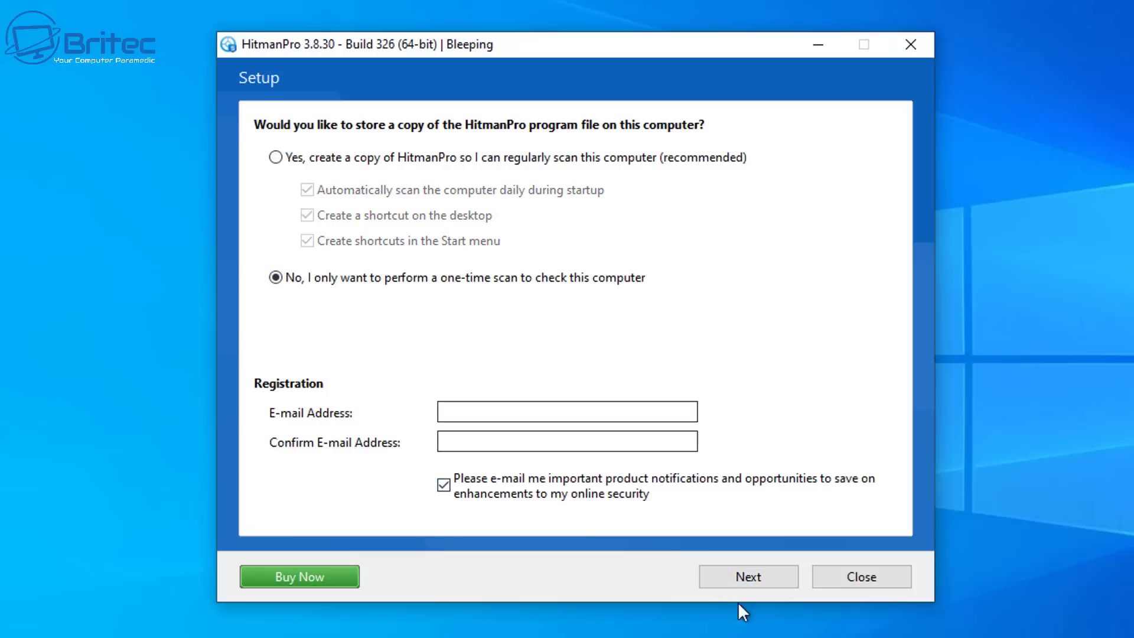
left_click(747, 579)
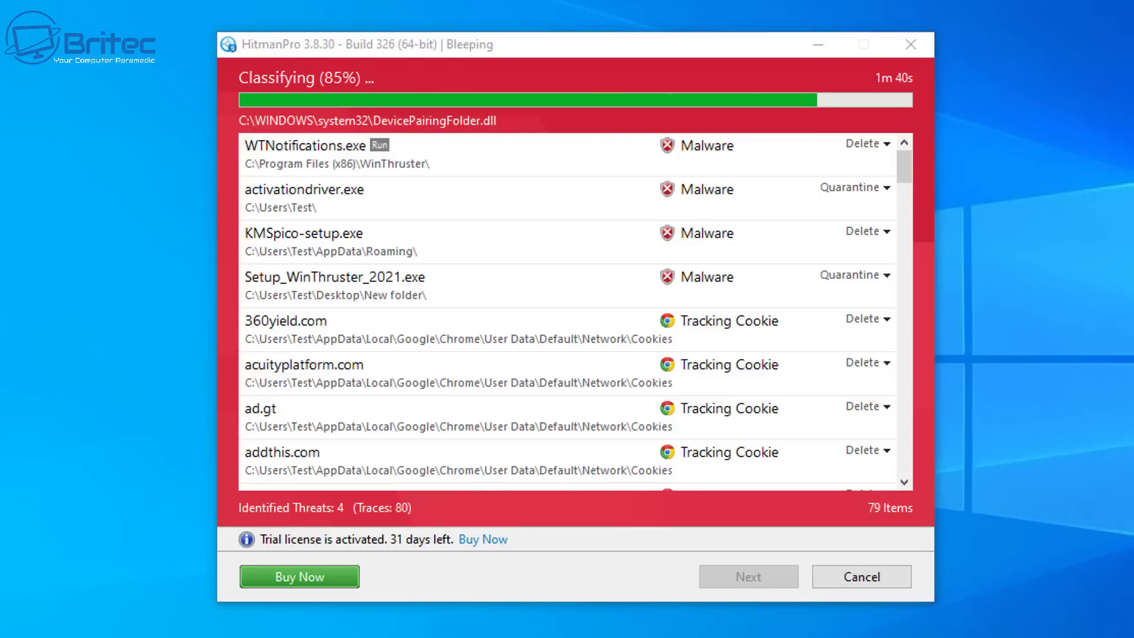
Search for adwcleaner in Chrome, open the Malwarebytes AdwCleaner page and read through its description.
right_click(265, 637)
left_click(394, 635)
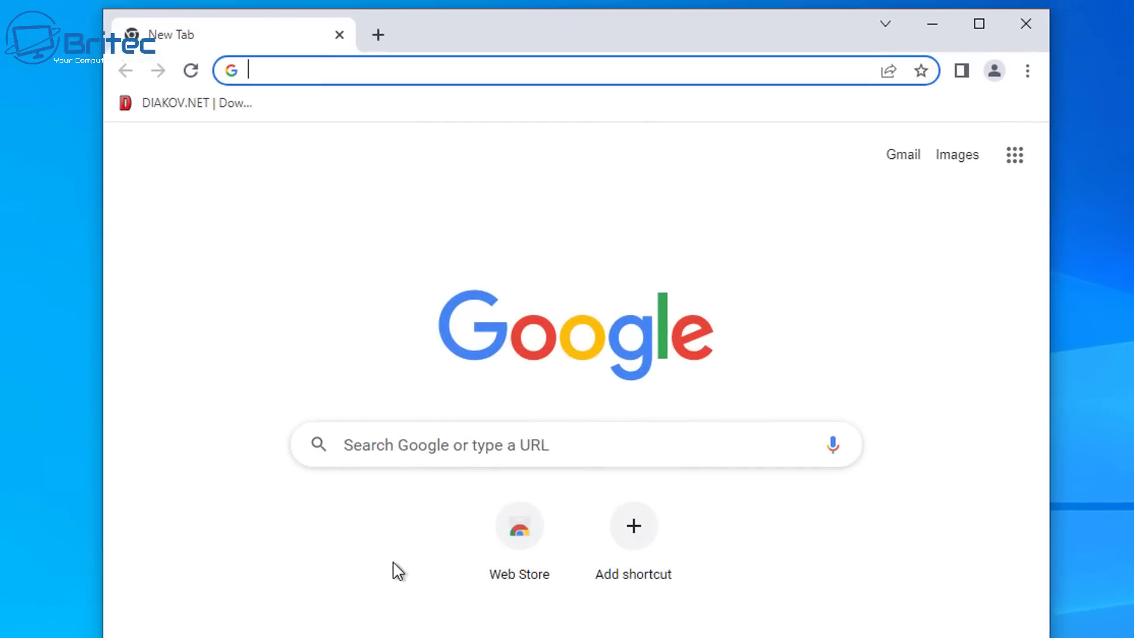
type("adw")
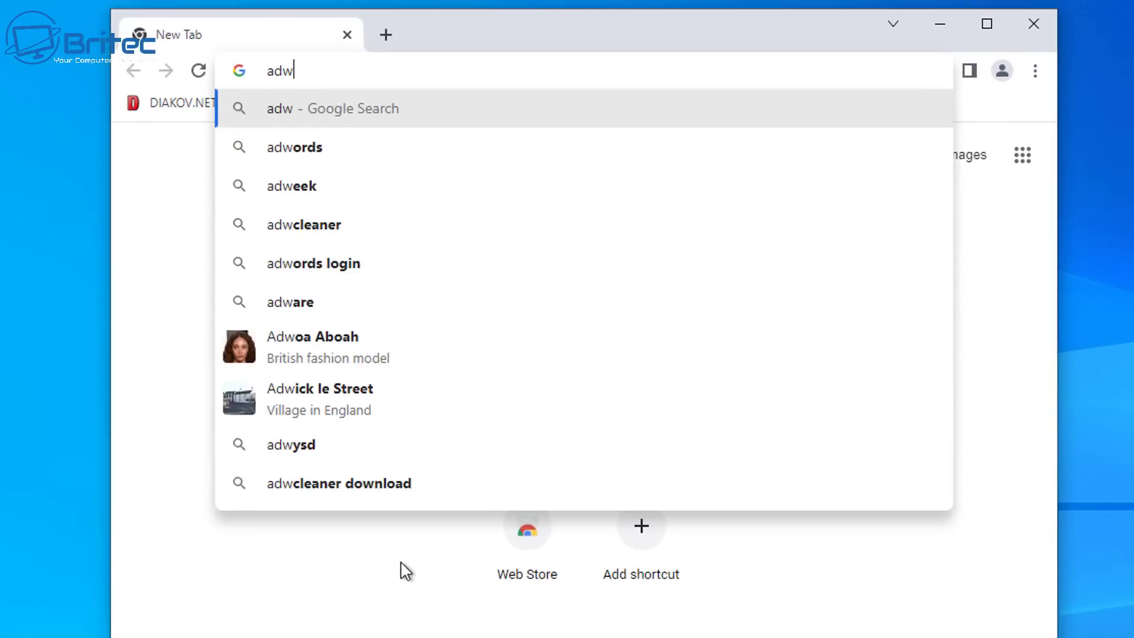
type("cleaner")
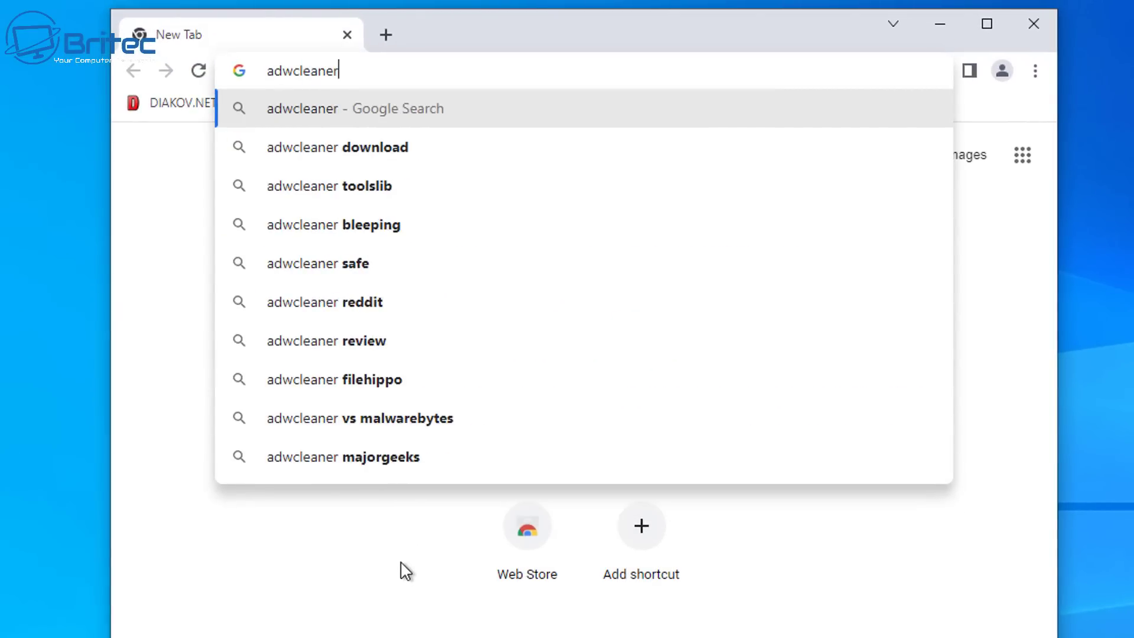
key("Return")
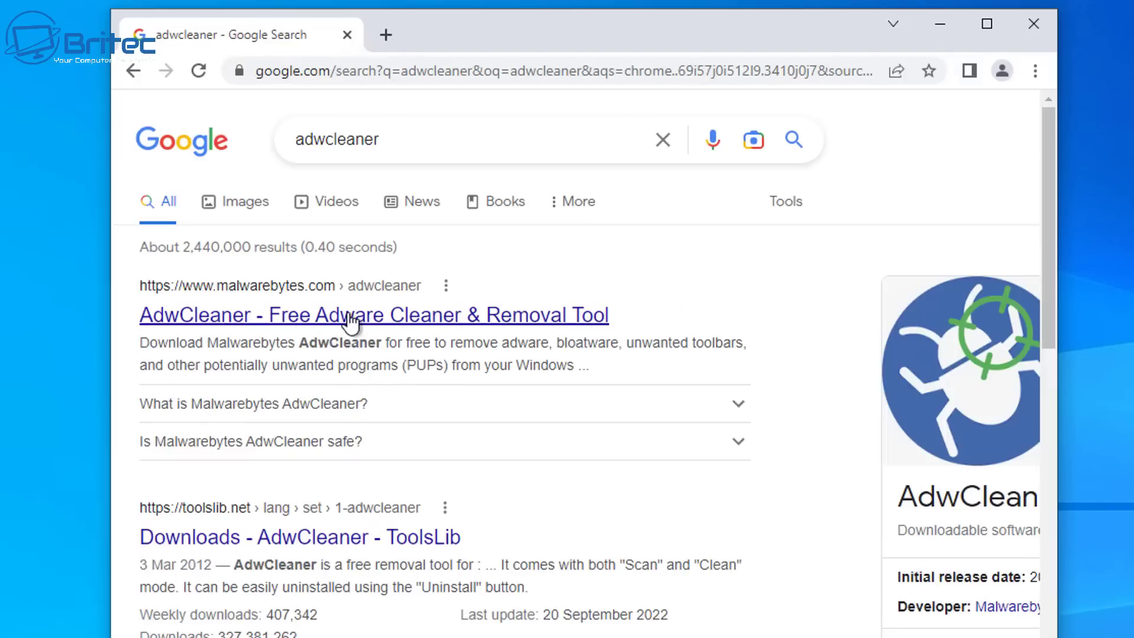
left_click(350, 323)
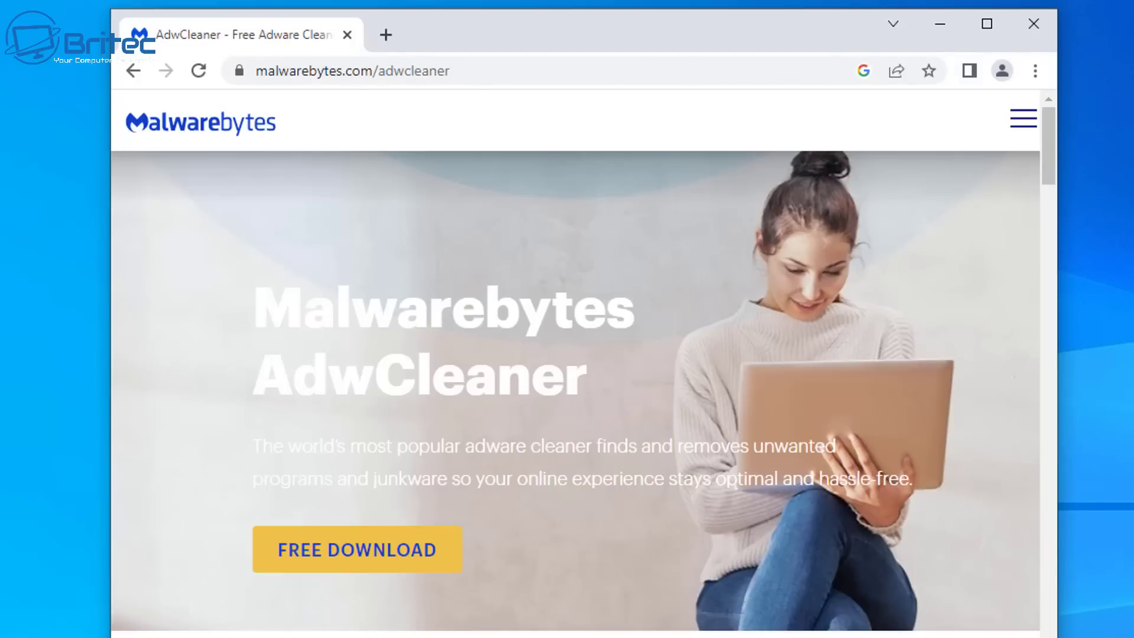
scroll(574, 394, "down", 7)
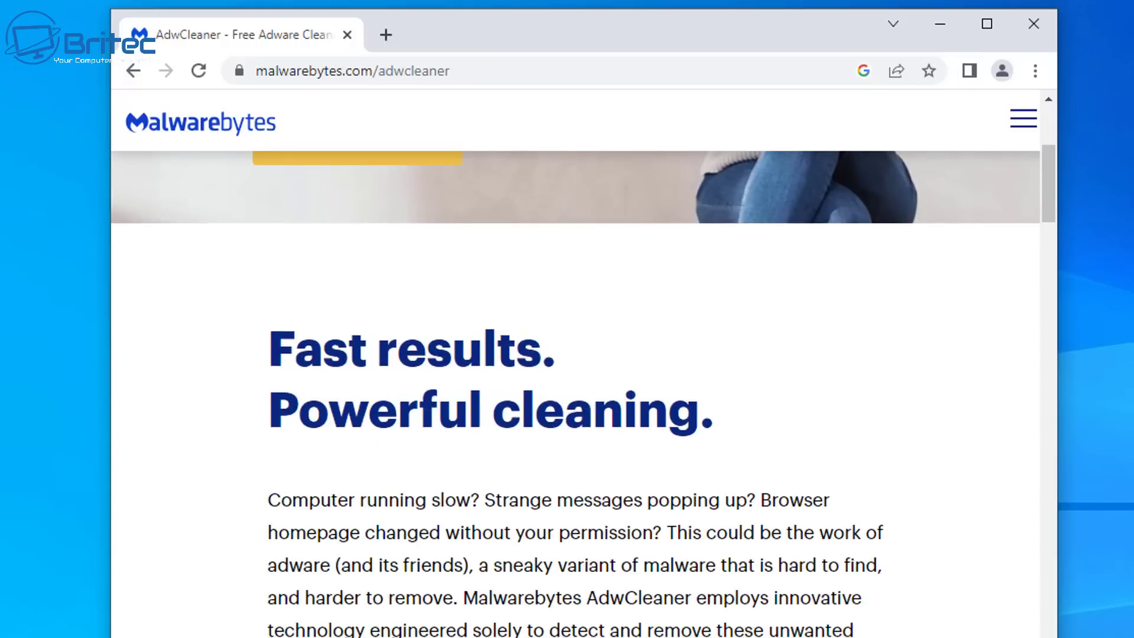
scroll(575, 394, "down", 20)
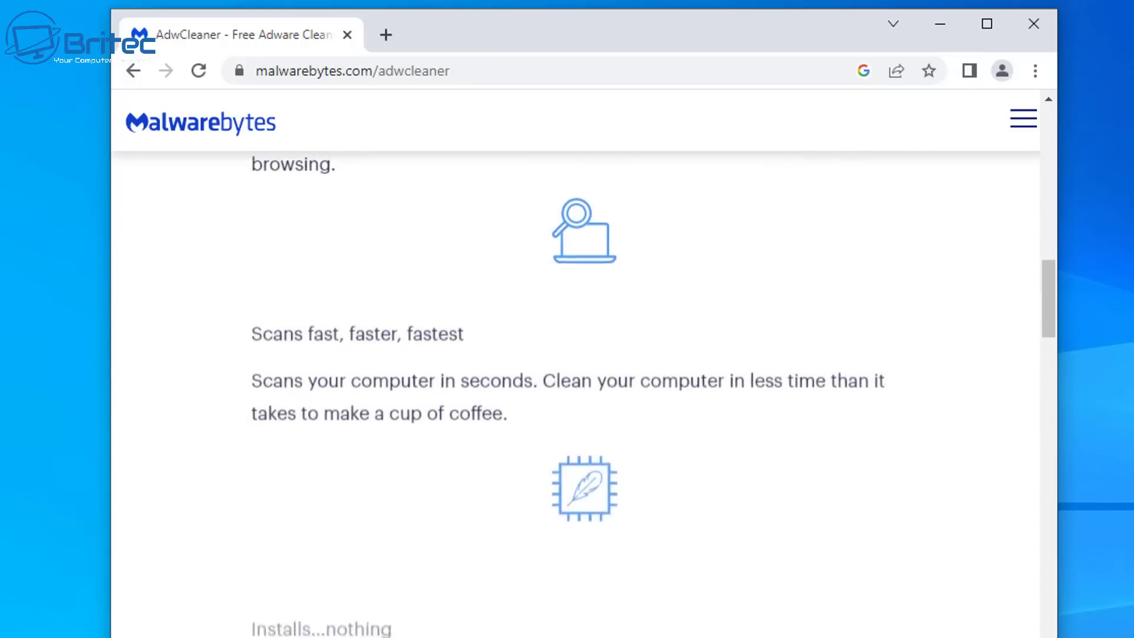
Finish reading the AdwCleaner page, accept AdwCleaner's license agreement, and start a scan with its window minimized.
scroll(575, 393, "down", 5)
scroll(574, 394, "up", 20)
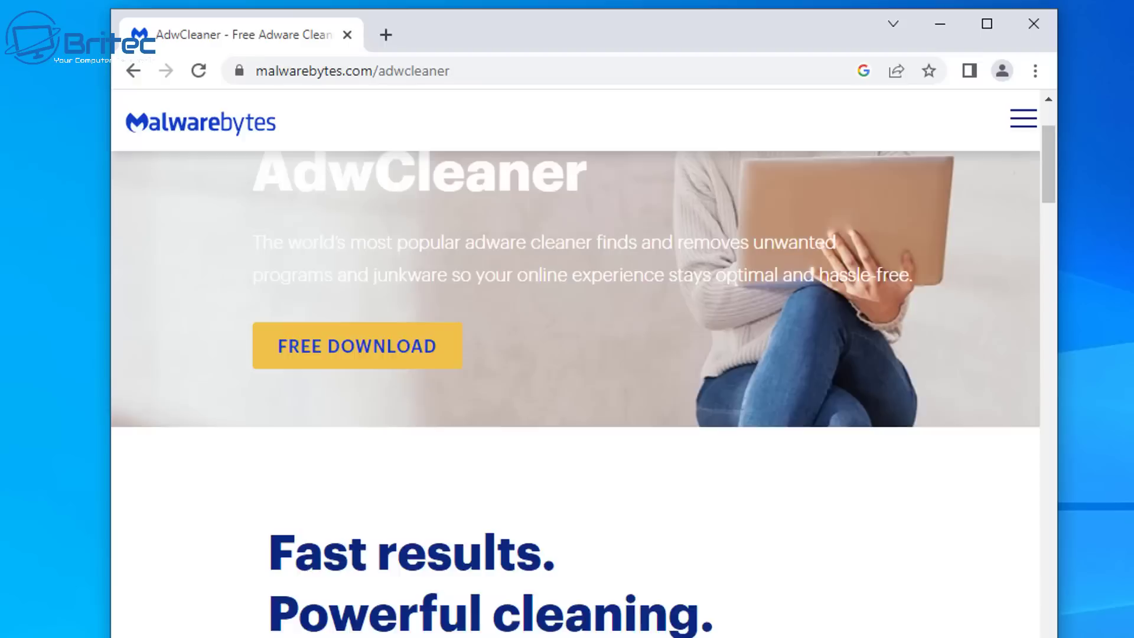
scroll(575, 362, "up", 3)
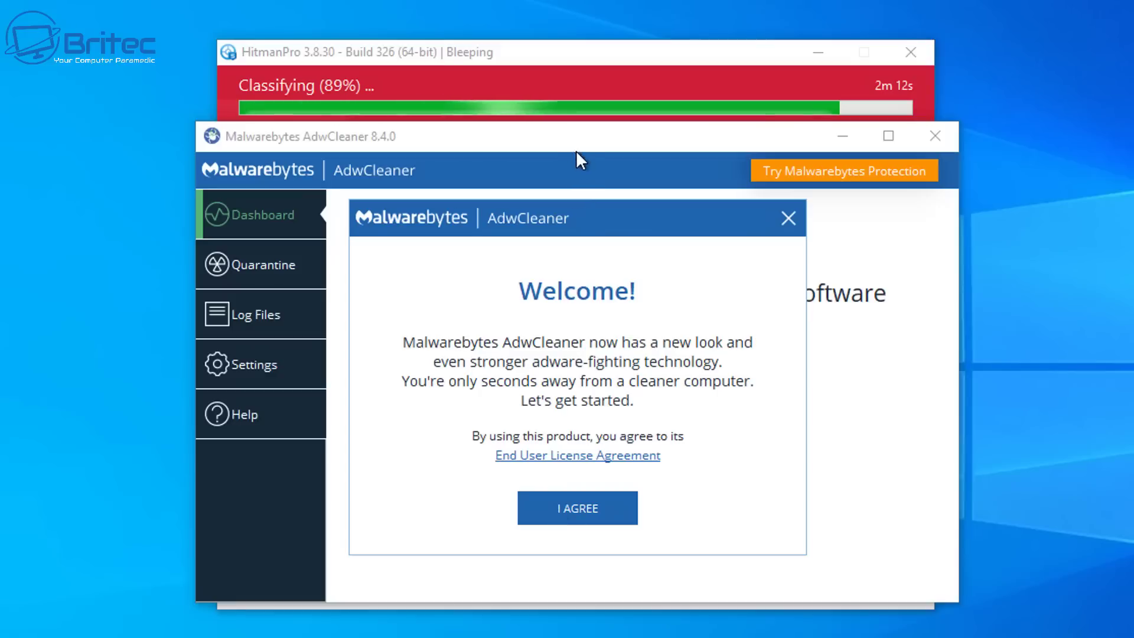
left_click(603, 519)
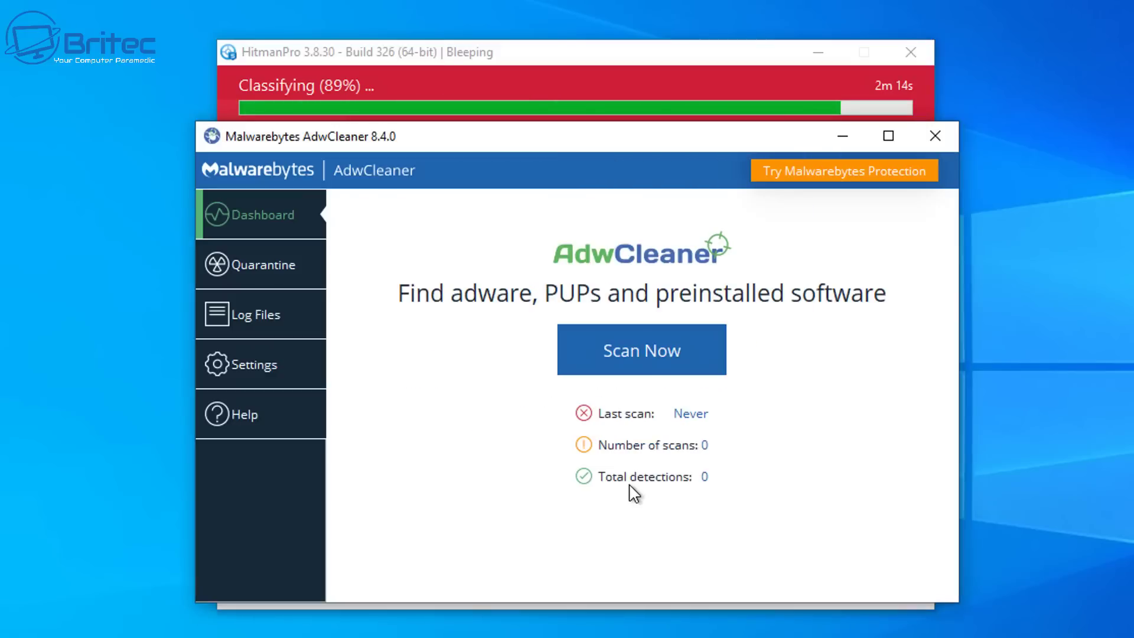
left_click(645, 352)
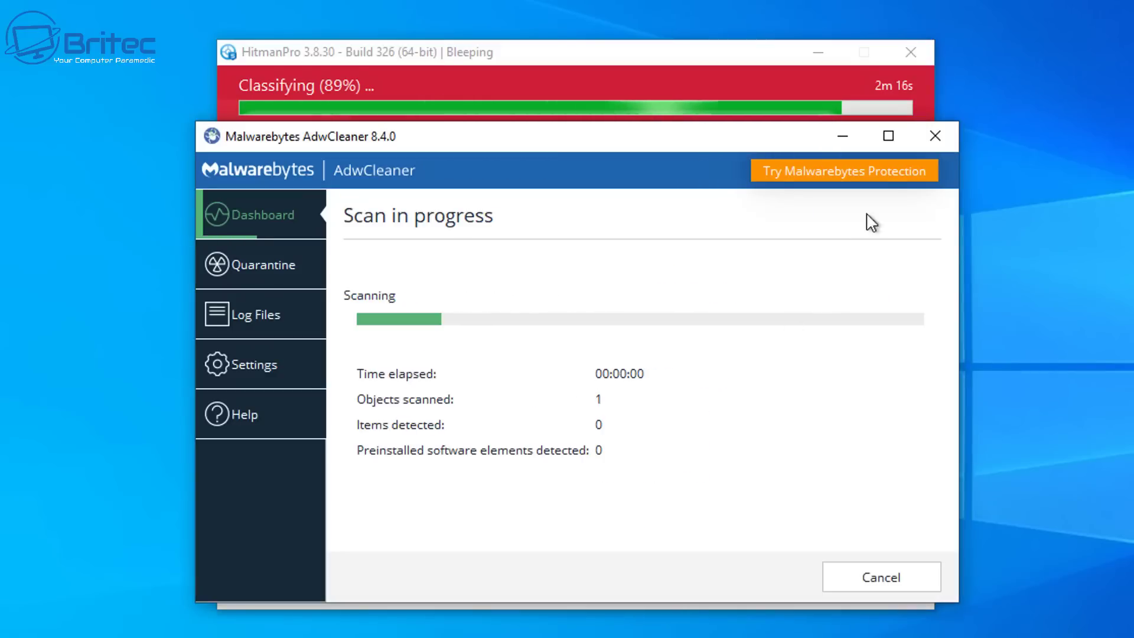
left_click(843, 136)
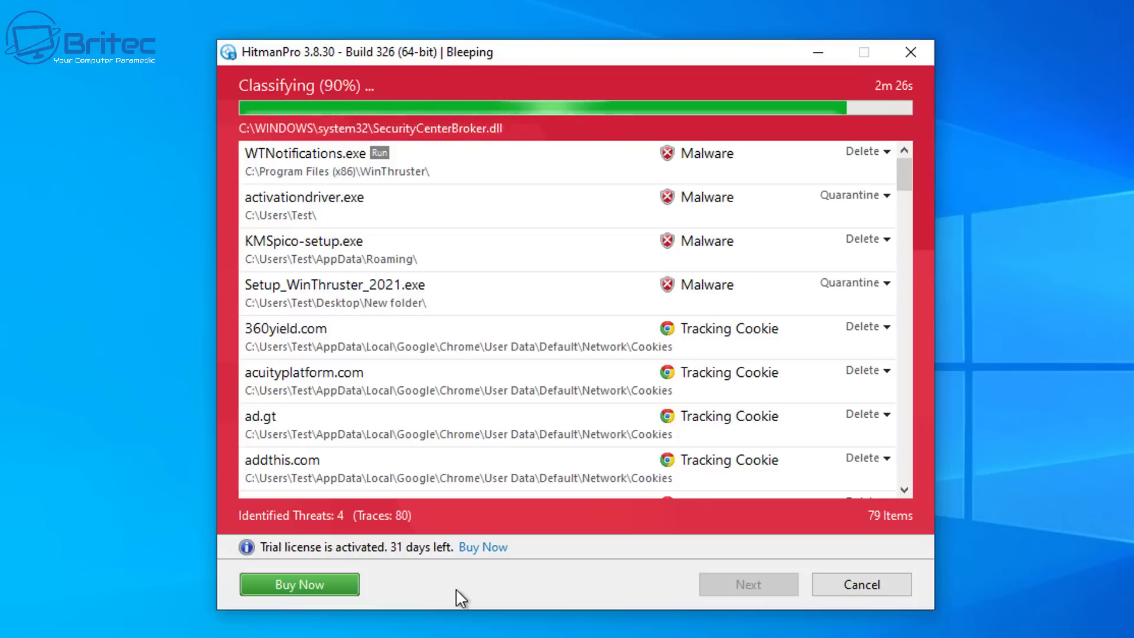
Review AdwCleaner's PUP and adware results, quarantine all selected items with processes closed, and close AdwCleaner.
key("alt+Tab")
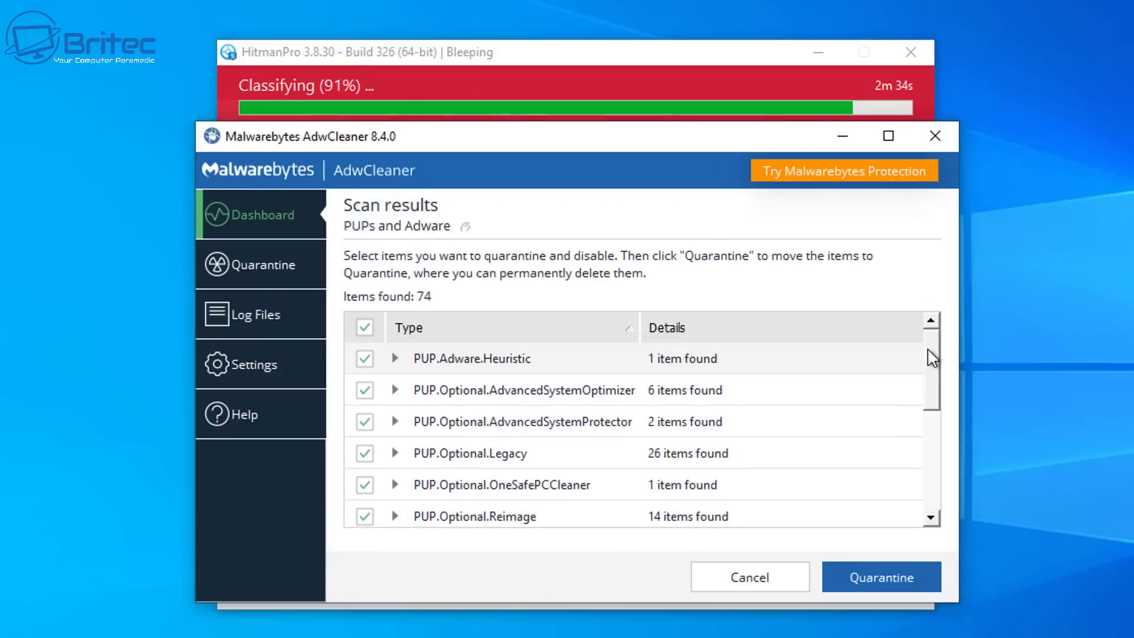
left_click_drag(930, 358, 927, 303)
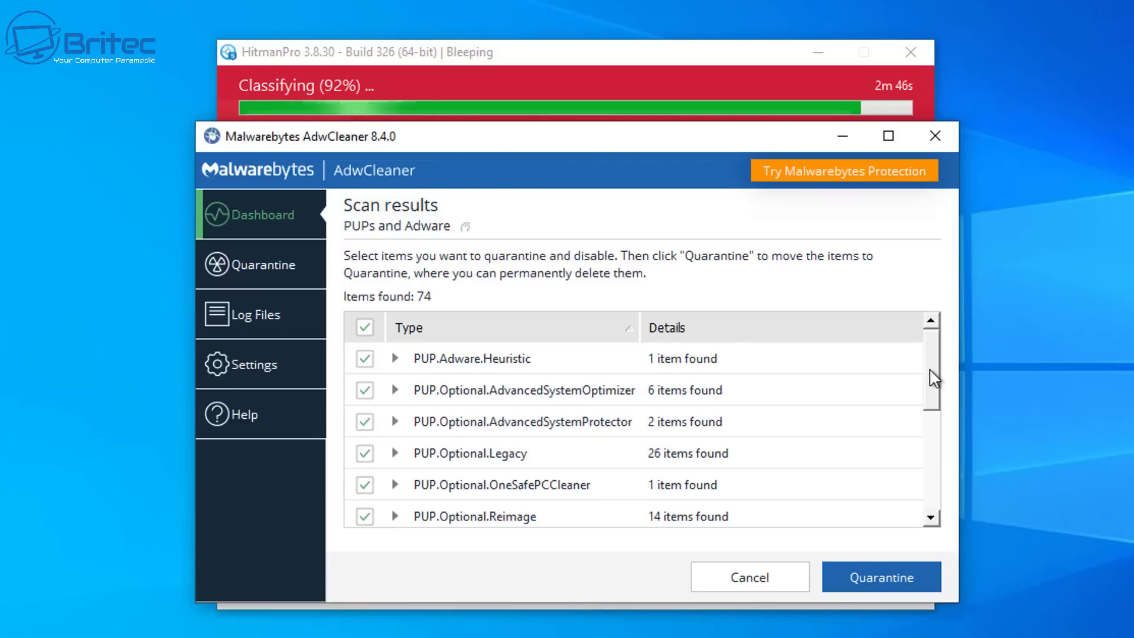
left_click_drag(931, 381, 910, 481)
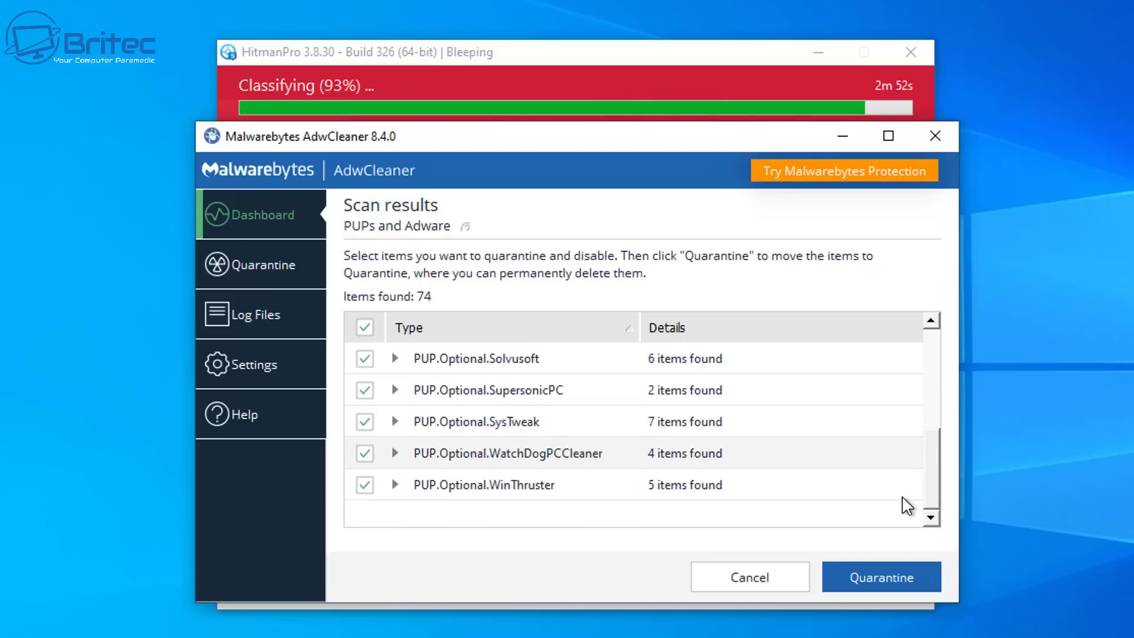
left_click_drag(910, 493, 916, 357)
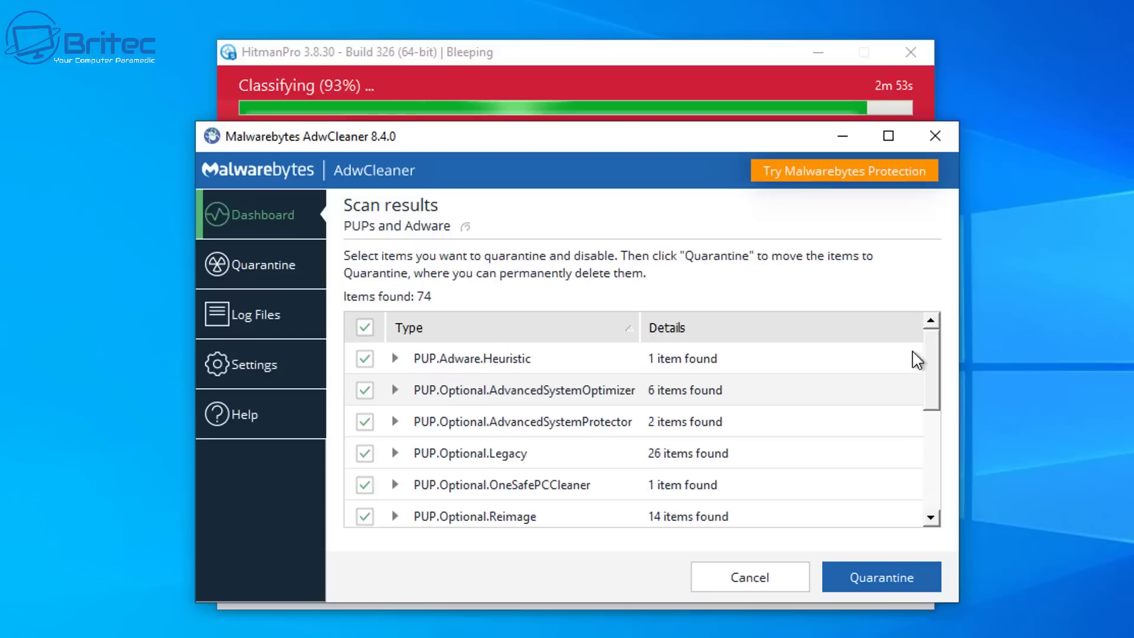
left_click(876, 580)
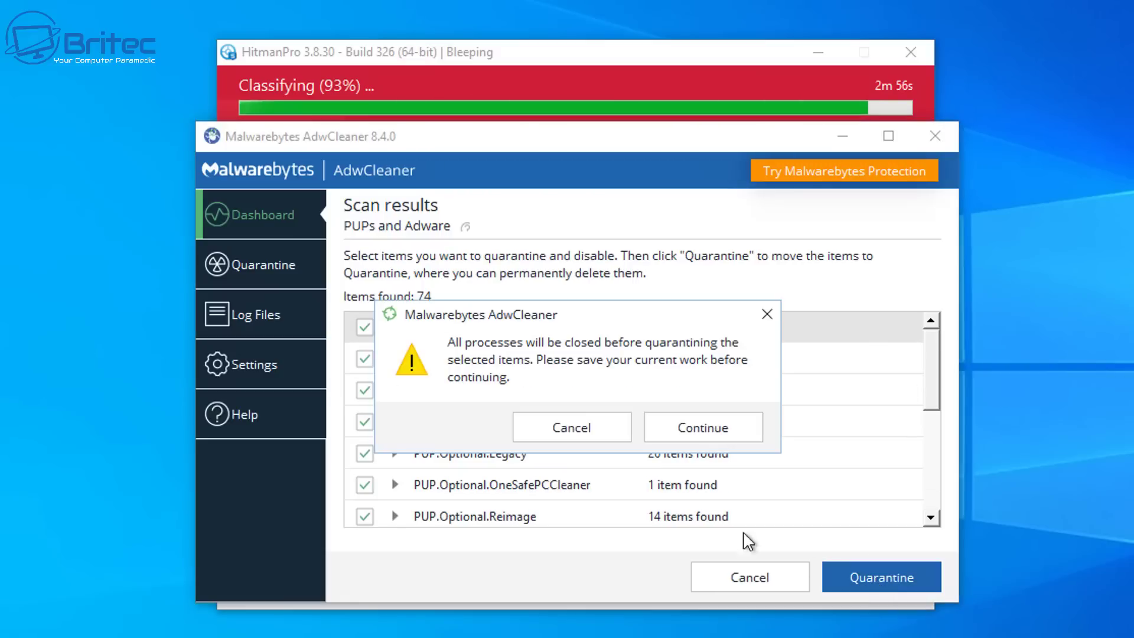
left_click(692, 426)
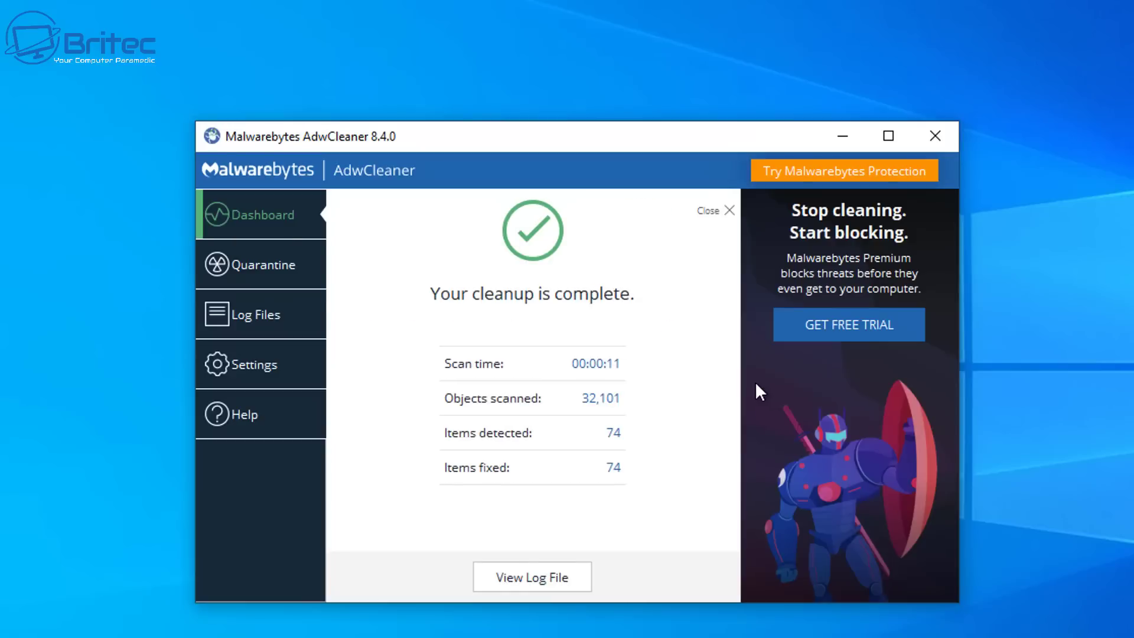
left_click(935, 137)
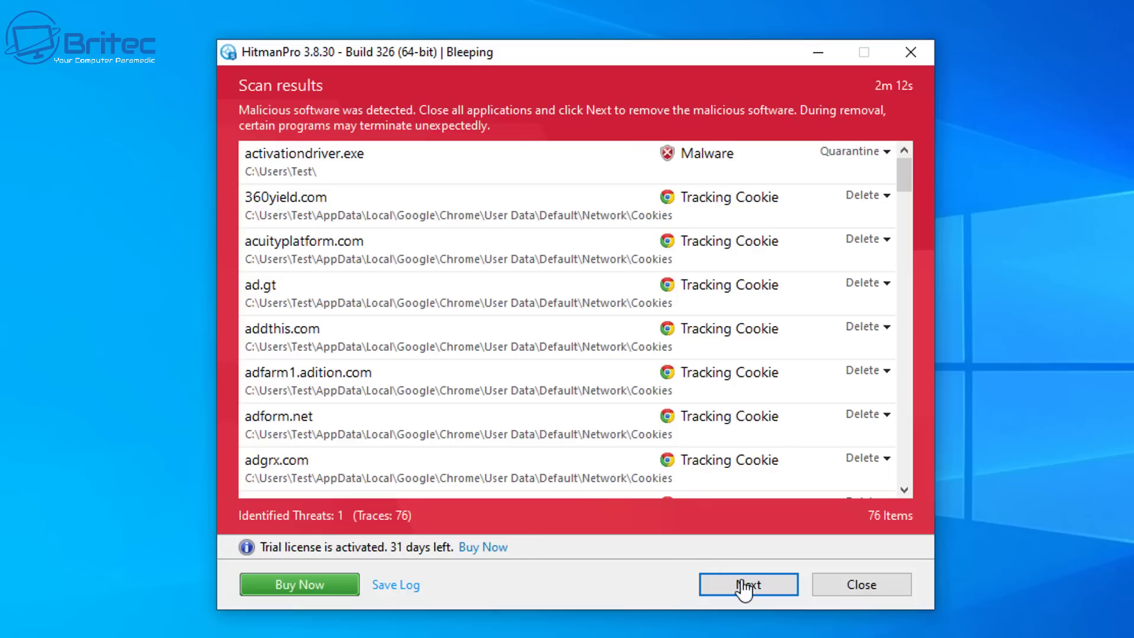
Remove the malware and tracking cookies in HitmanPro's scan results using the listed actions, and close HitmanPro.
left_click(744, 586)
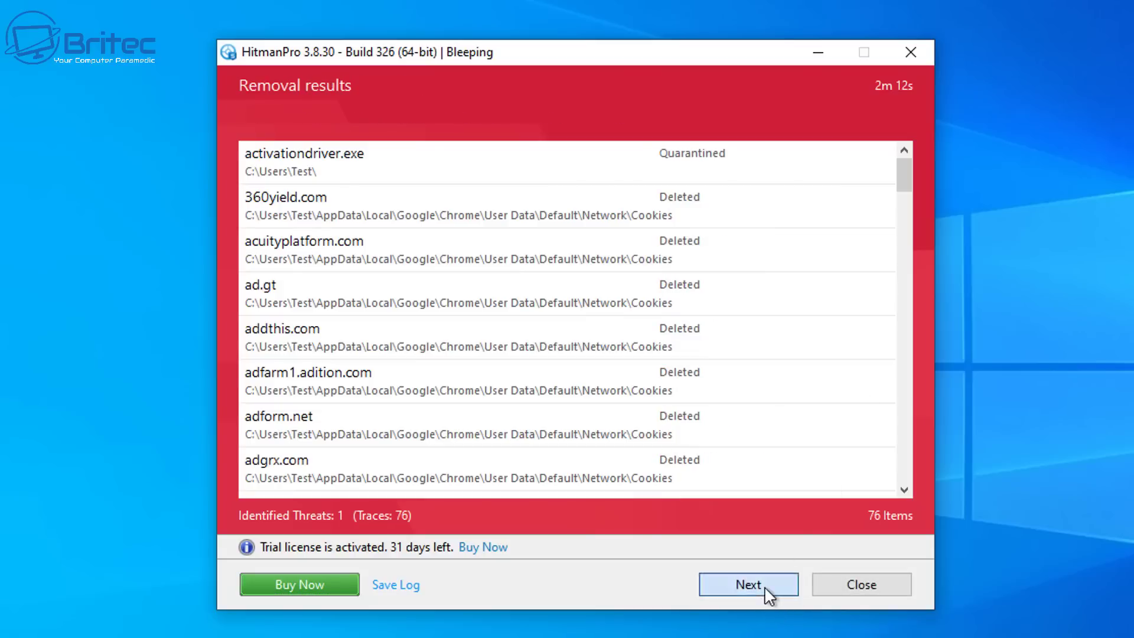
left_click(764, 585)
left_click(860, 586)
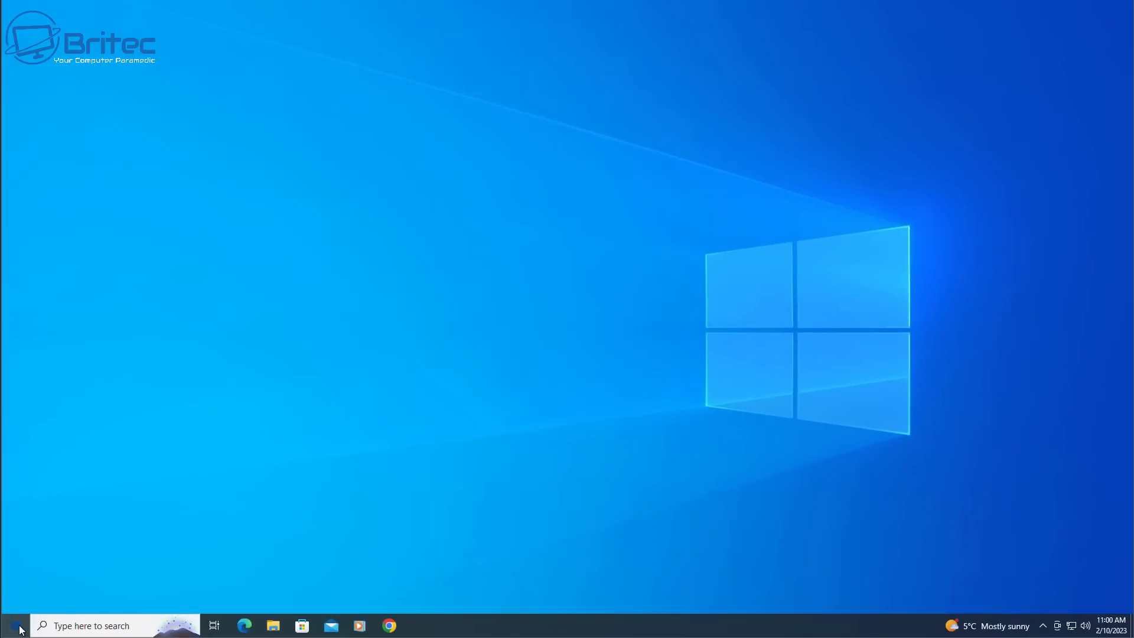
Check the running apps and background processes in Task Manager, and close it.
right_click(21, 627)
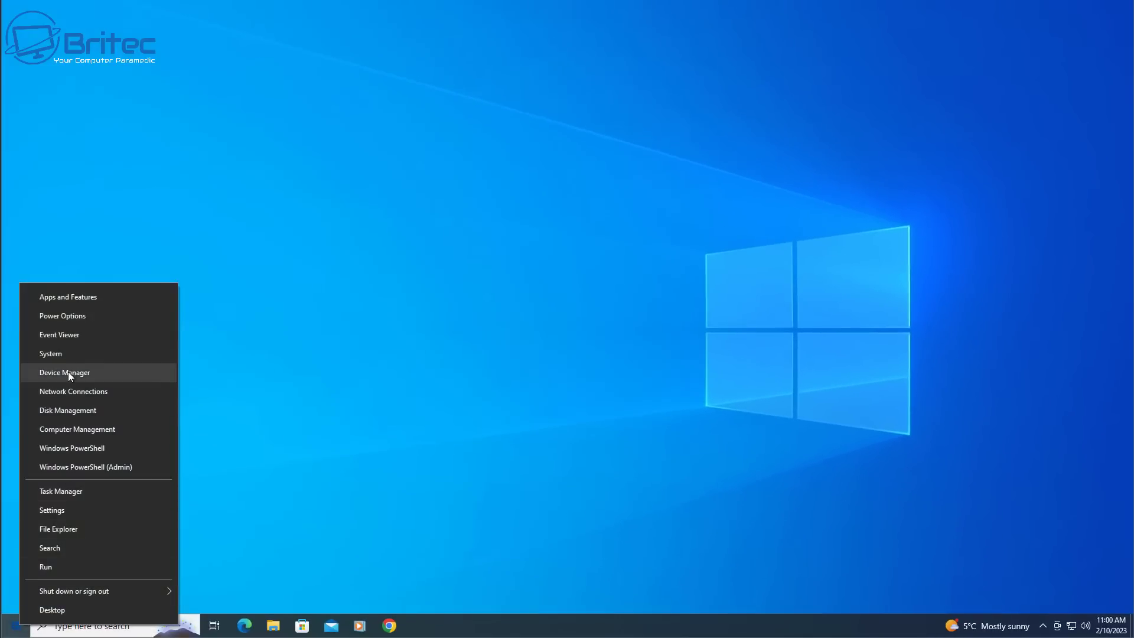
left_click(68, 495)
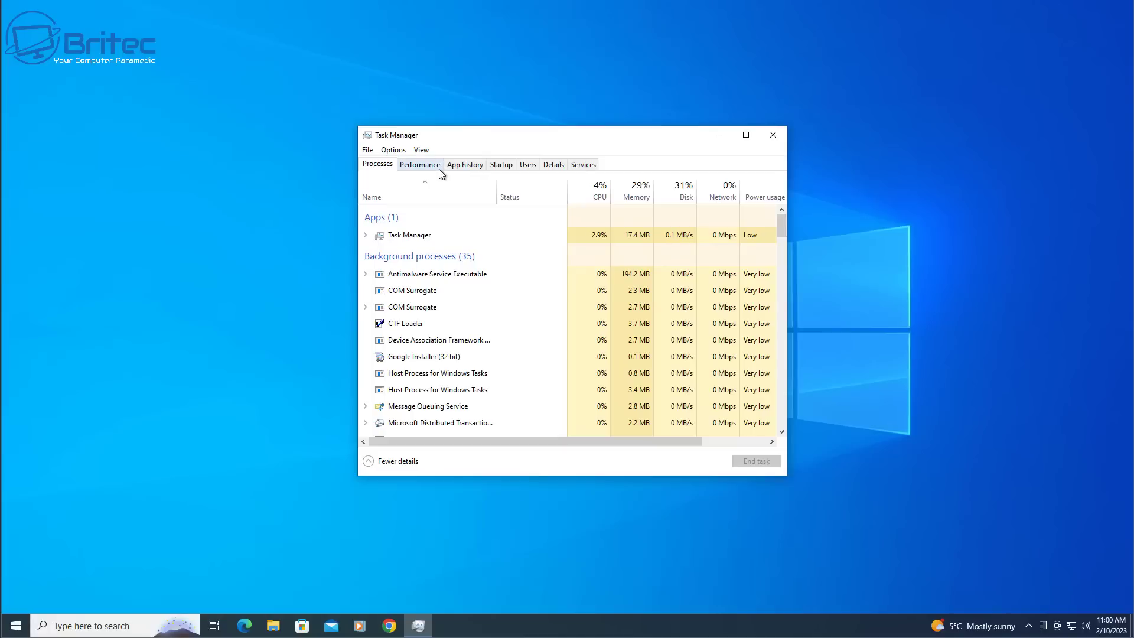
left_click(773, 137)
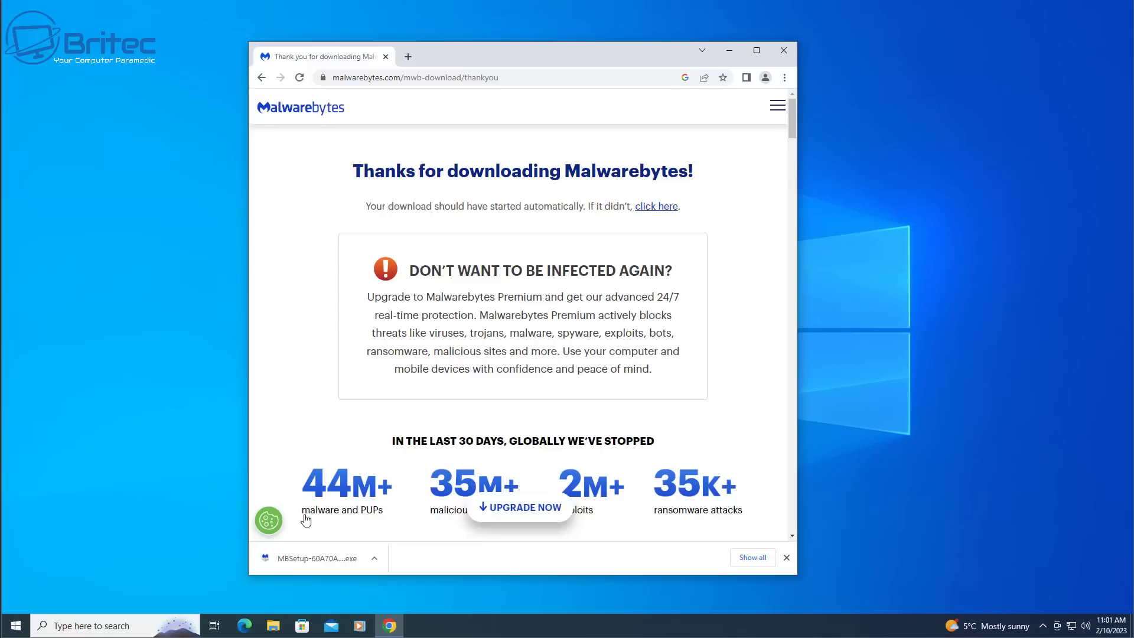
Run the downloaded Malwarebytes installer from Chrome and allow it to make changes to the device.
left_click(328, 560)
left_click(304, 560)
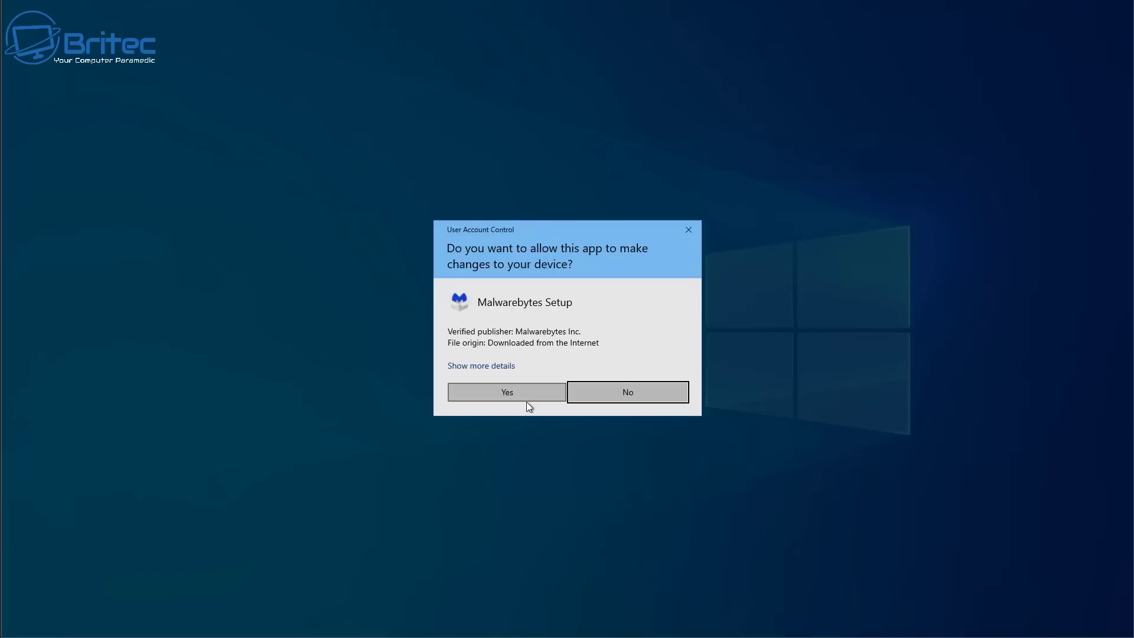
left_click(519, 392)
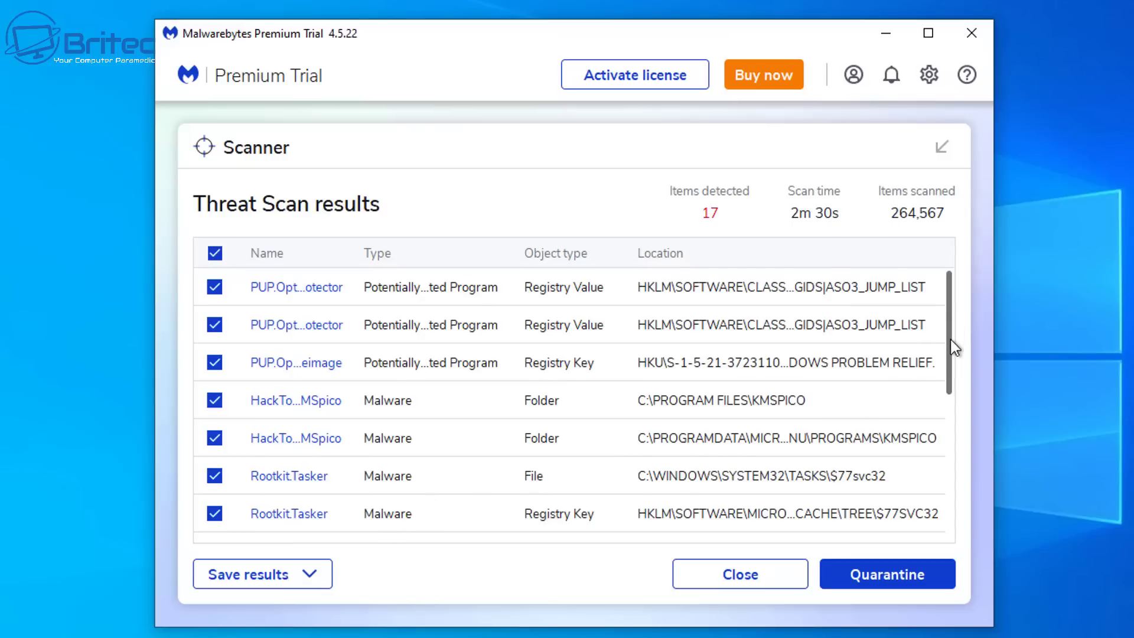
Review the detected items in Malwarebytes' Threat Scan results and quarantine all of them.
scroll(933, 383, "down", 1)
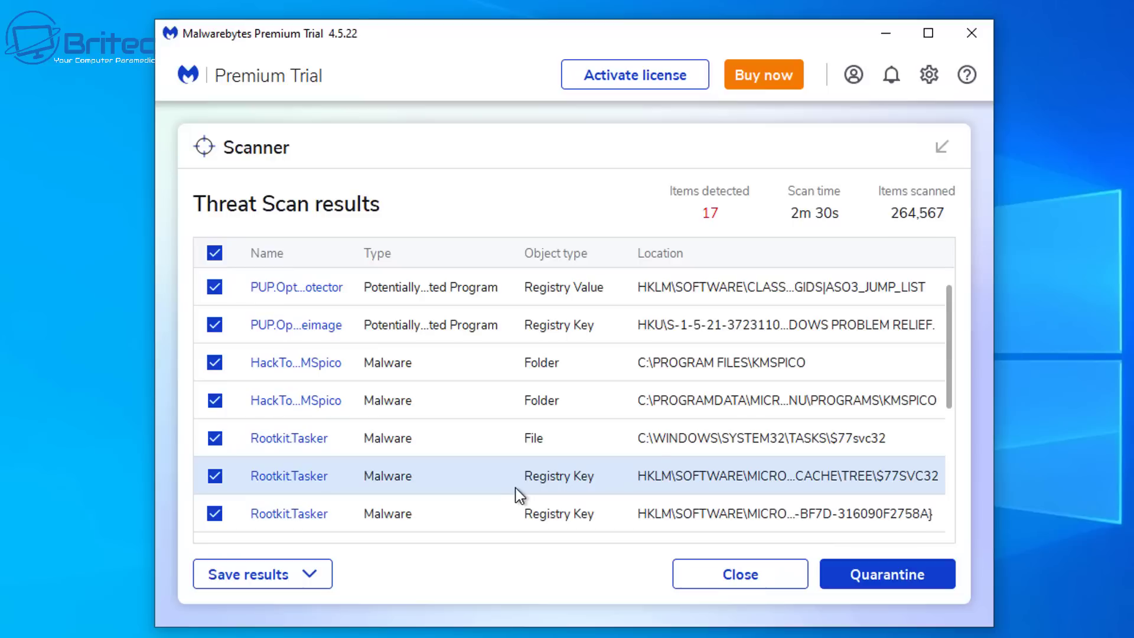
scroll(515, 488, "down", 2)
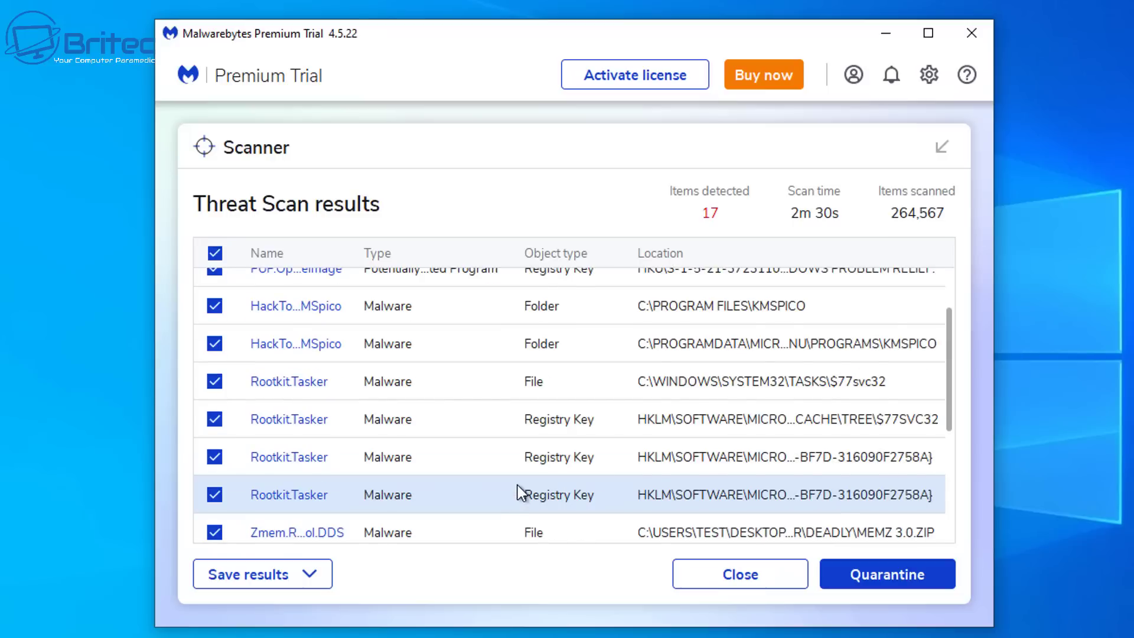
scroll(517, 485, "down", 1)
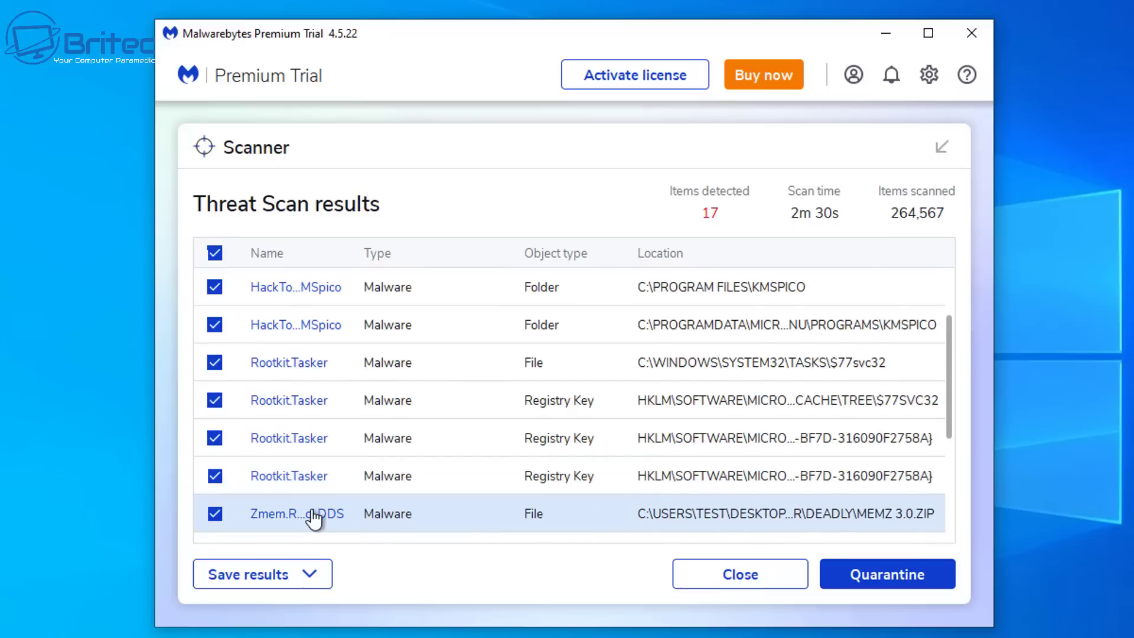
scroll(403, 503, "down", 8)
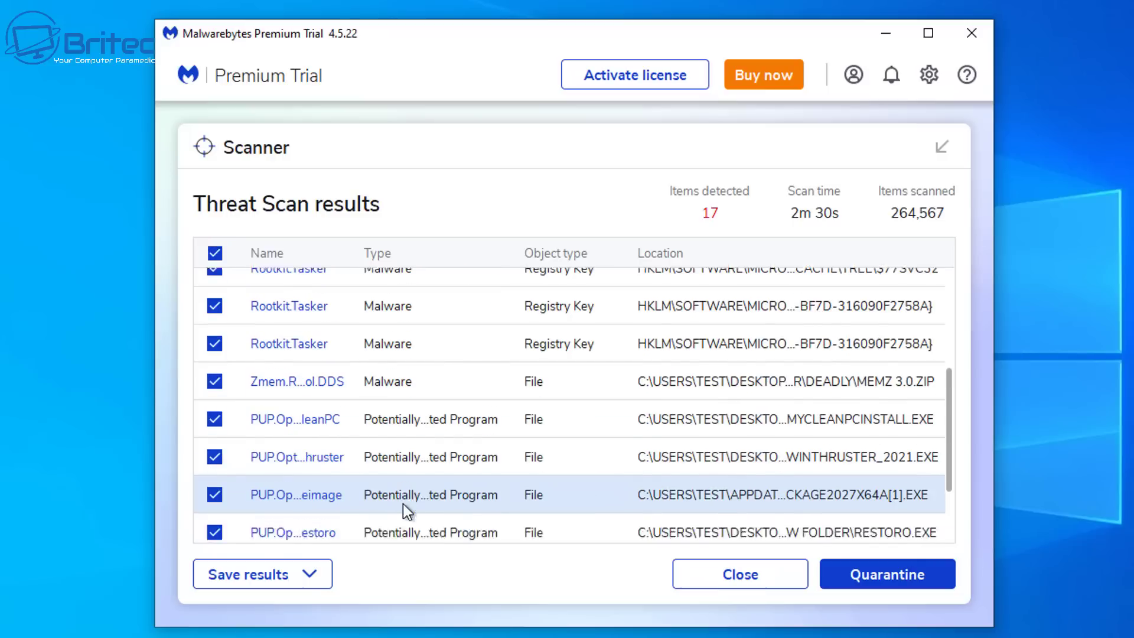
scroll(402, 504, "down", 2)
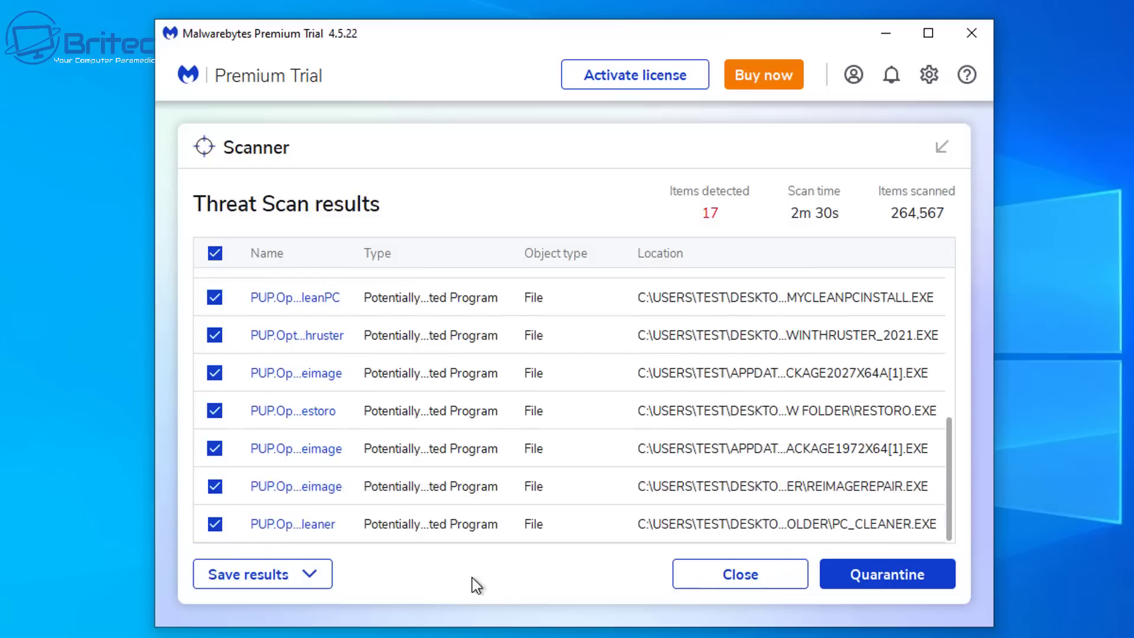
left_click(886, 585)
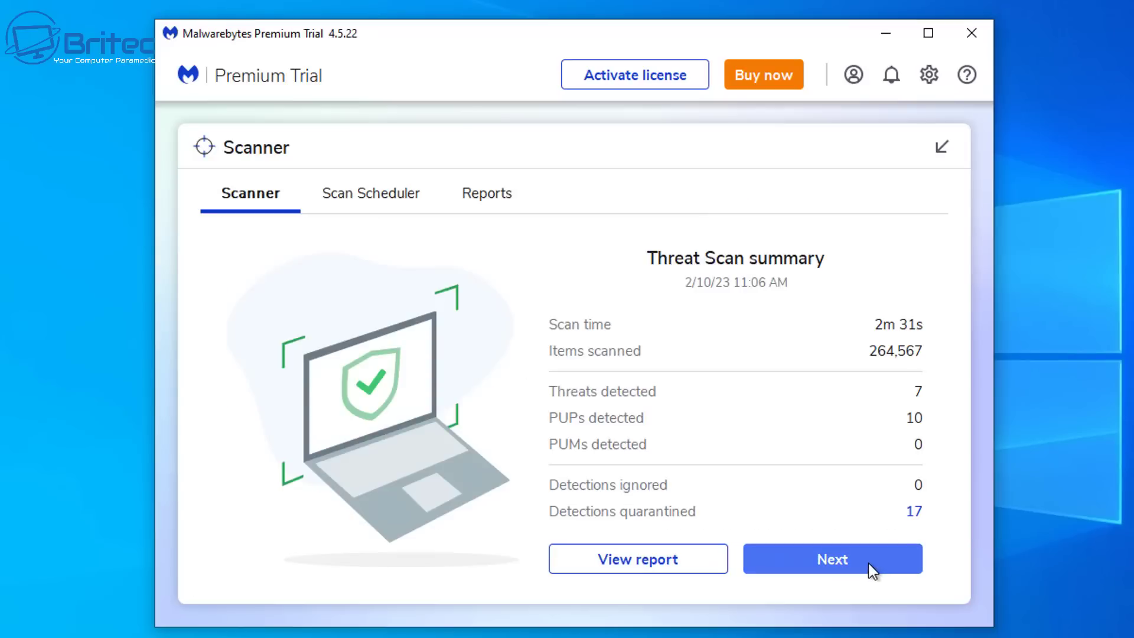
Save a weekly scan schedule, finish the scan summary, dismiss the add-on product offer and close Malwarebytes.
left_click(868, 561)
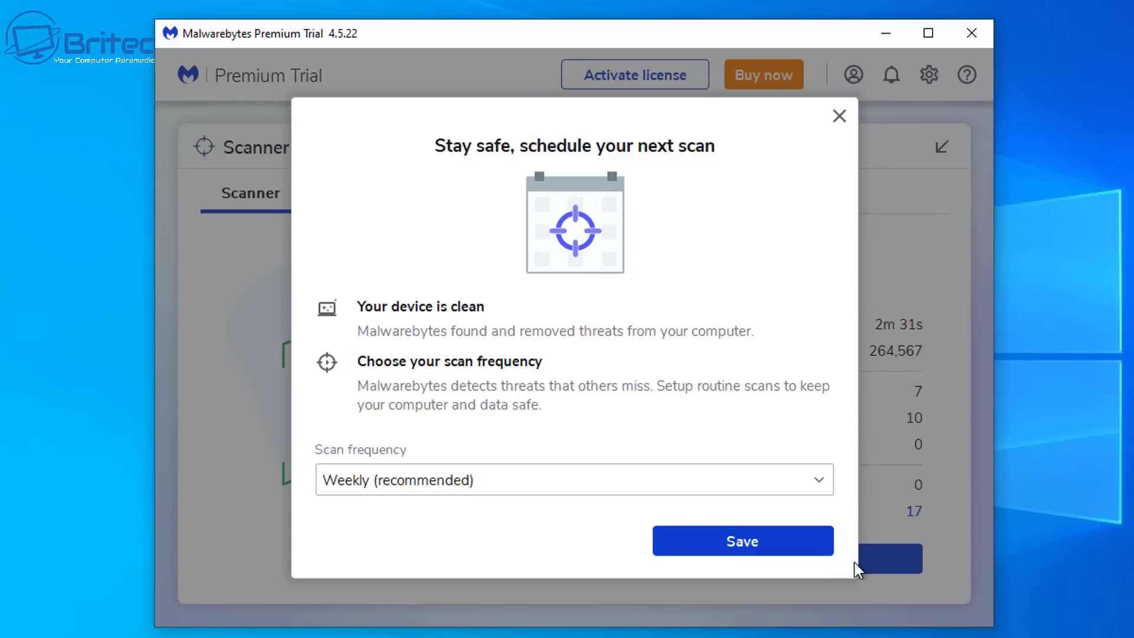
left_click(774, 544)
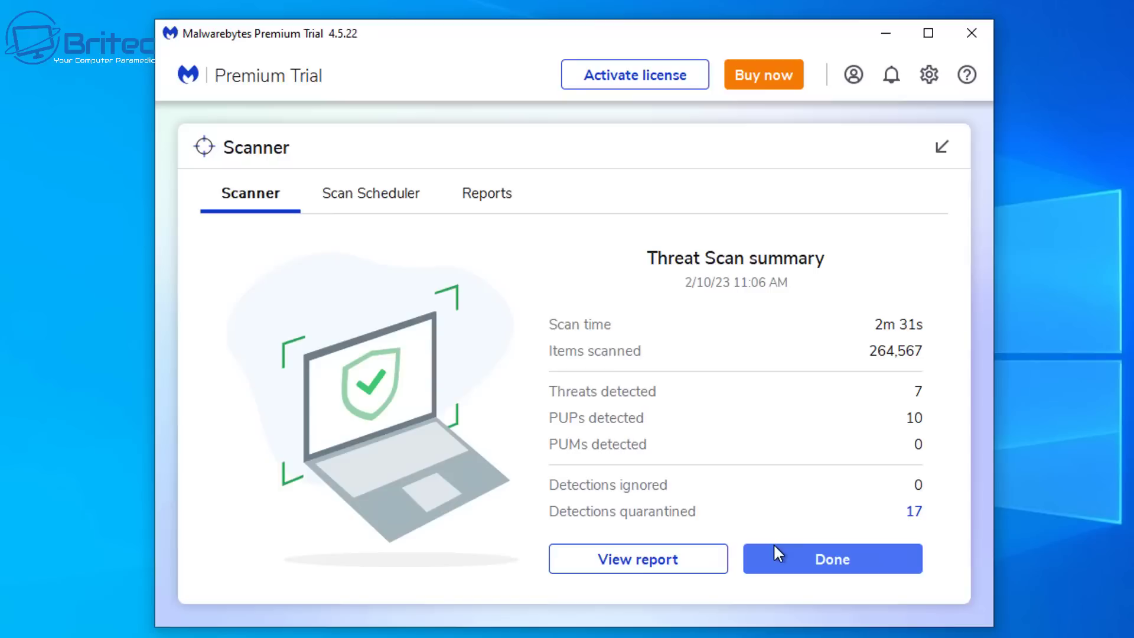
left_click(818, 558)
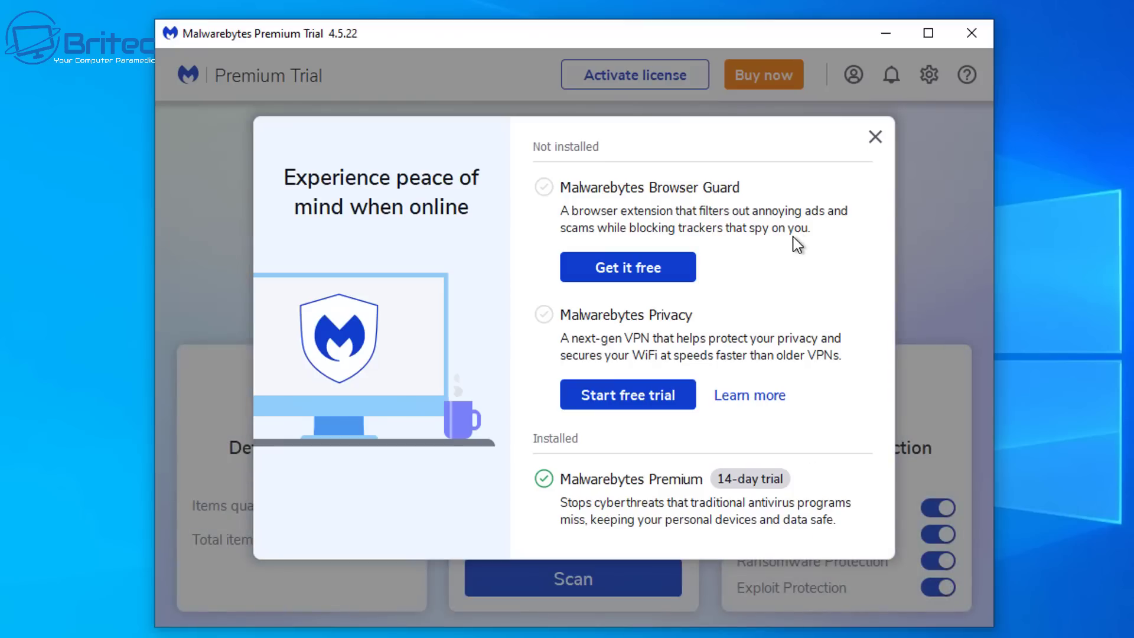
left_click(876, 137)
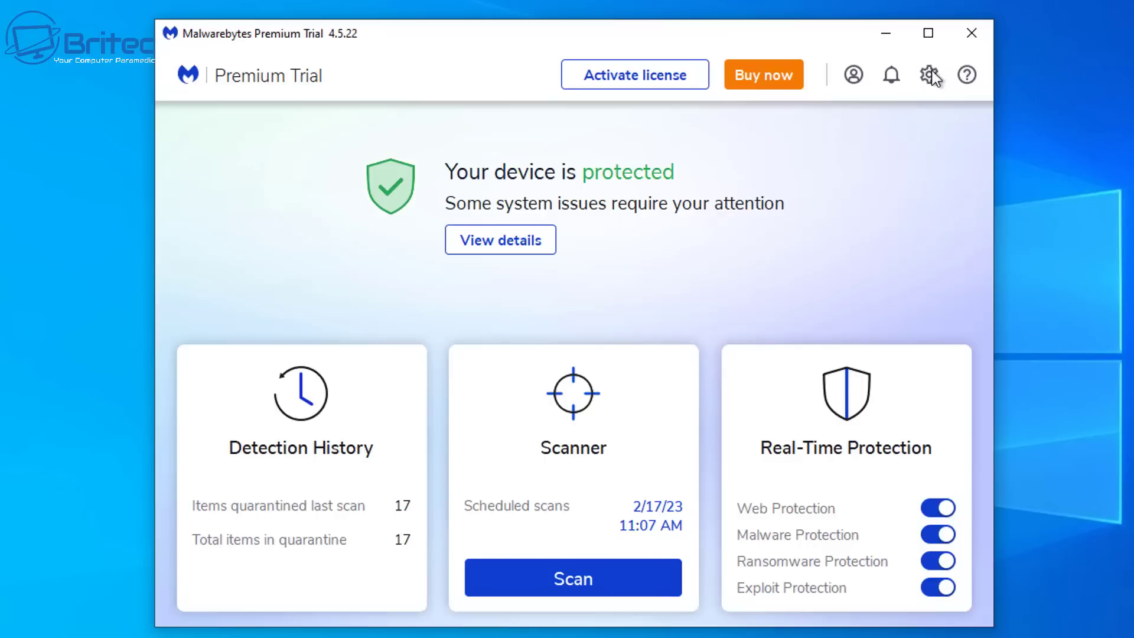
left_click(966, 36)
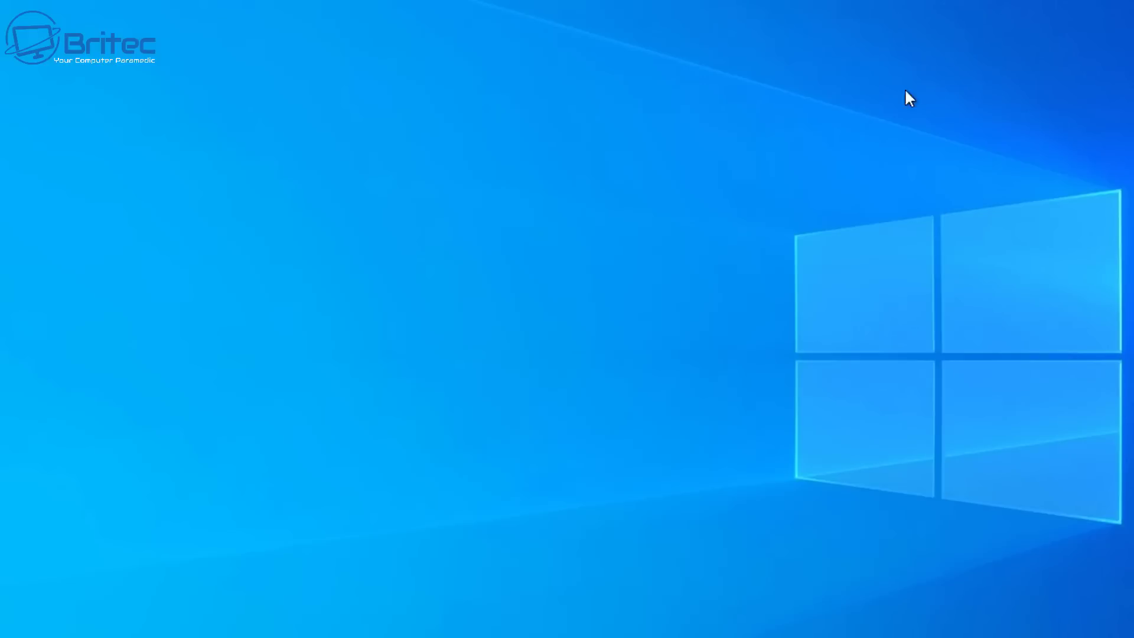